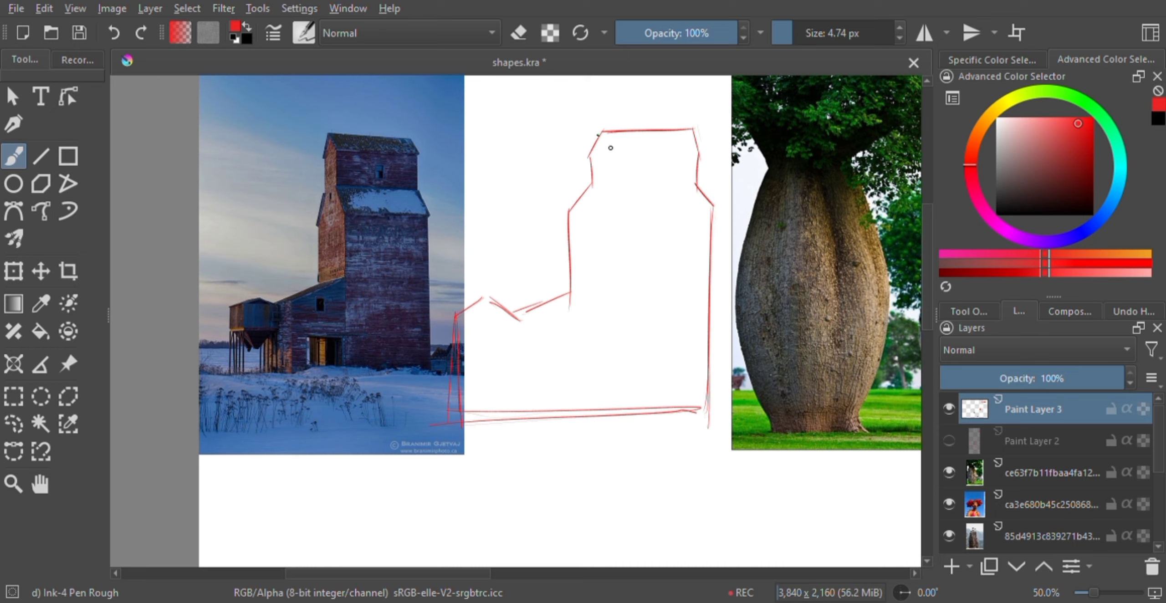
# Step: Sketch the gabled cupola roof and its lower edge at the top of the grain elevator drawing
pyautogui.moveTo(601, 129); pyautogui.dragTo(586, 163)
pyautogui.moveTo(601, 130)
pyautogui.mouseDown()
pyautogui.moveTo(616, 169)
pyautogui.moveTo(690, 160)
pyautogui.mouseUp()
pyautogui.moveTo(618, 158)
pyautogui.mouseDown()
pyautogui.moveTo(713, 154)
pyautogui.moveTo(608, 197)
pyautogui.mouseUp()
pyautogui.moveTo(590, 183); pyautogui.dragTo(695, 173)
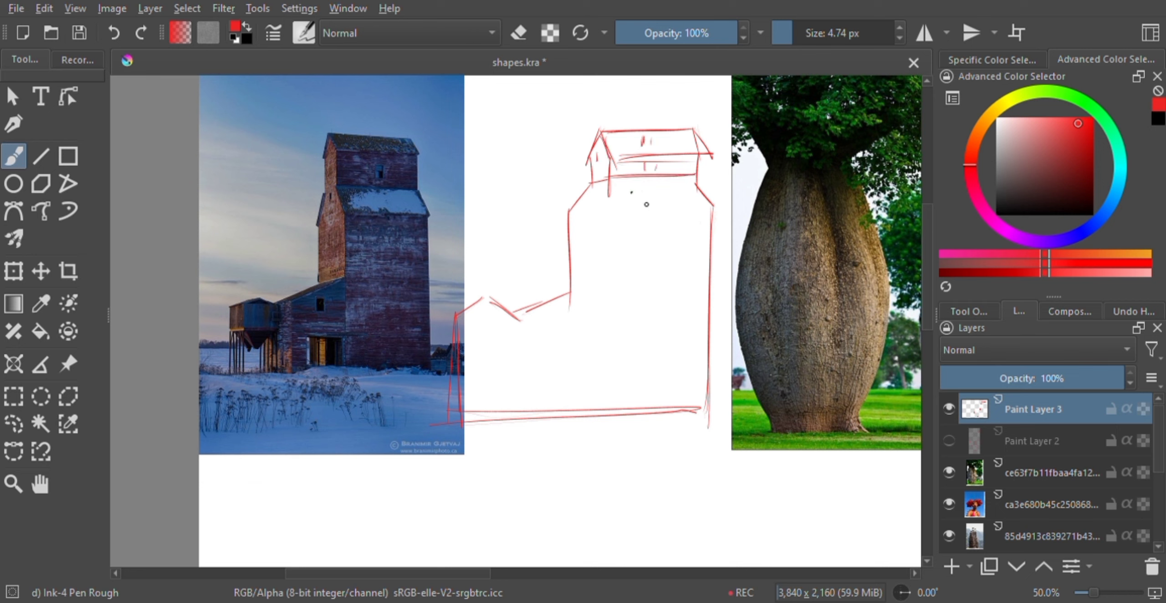
# Step: Draw the elevator's lower roof slopes, the narrow side wall and the long vertical corner of the tower
pyautogui.moveTo(608, 184); pyautogui.dragTo(613, 230)
pyautogui.moveTo(613, 218); pyautogui.dragTo(724, 210)
pyautogui.moveTo(591, 183); pyautogui.dragTo(586, 301)
pyautogui.moveTo(588, 290); pyautogui.dragTo(625, 278)
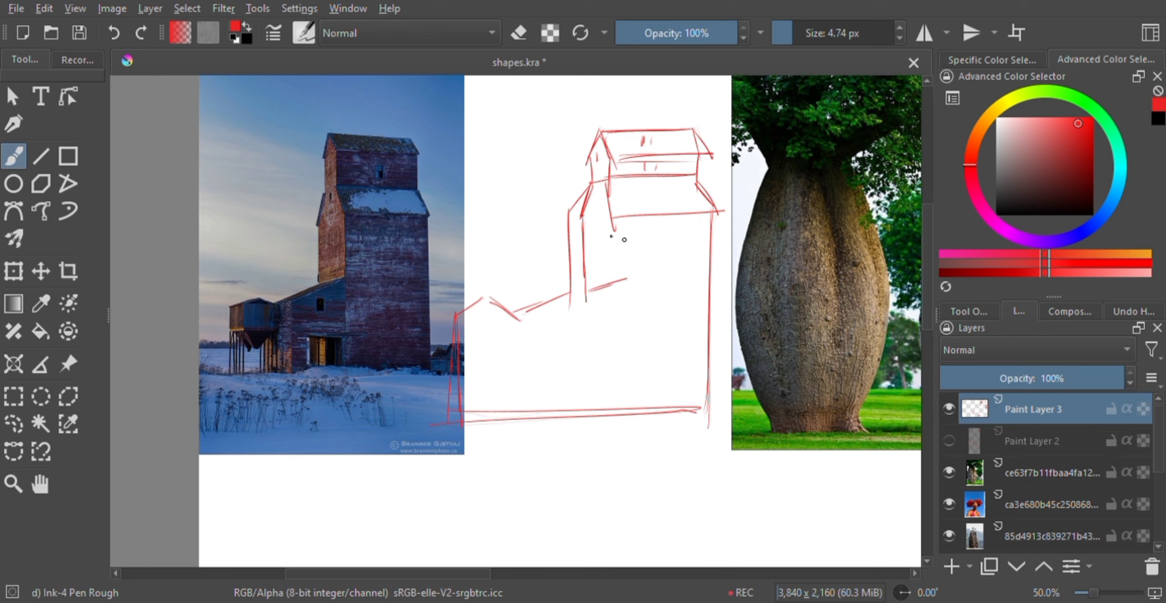
pyautogui.moveTo(611, 213); pyautogui.dragTo(610, 409)
# Step: Erase the misplaced side wall line of the tower and redraw the annex roof slope up to the tower corner
pyautogui.press('e')
pyautogui.press('e')
pyautogui.press('e')
pyautogui.moveTo(575, 197)
pyautogui.mouseDown()
pyautogui.moveTo(586, 274)
pyautogui.moveTo(610, 164)
pyautogui.moveTo(587, 287)
pyautogui.mouseUp()
pyautogui.press('e')
pyautogui.moveTo(535, 313); pyautogui.dragTo(606, 285)
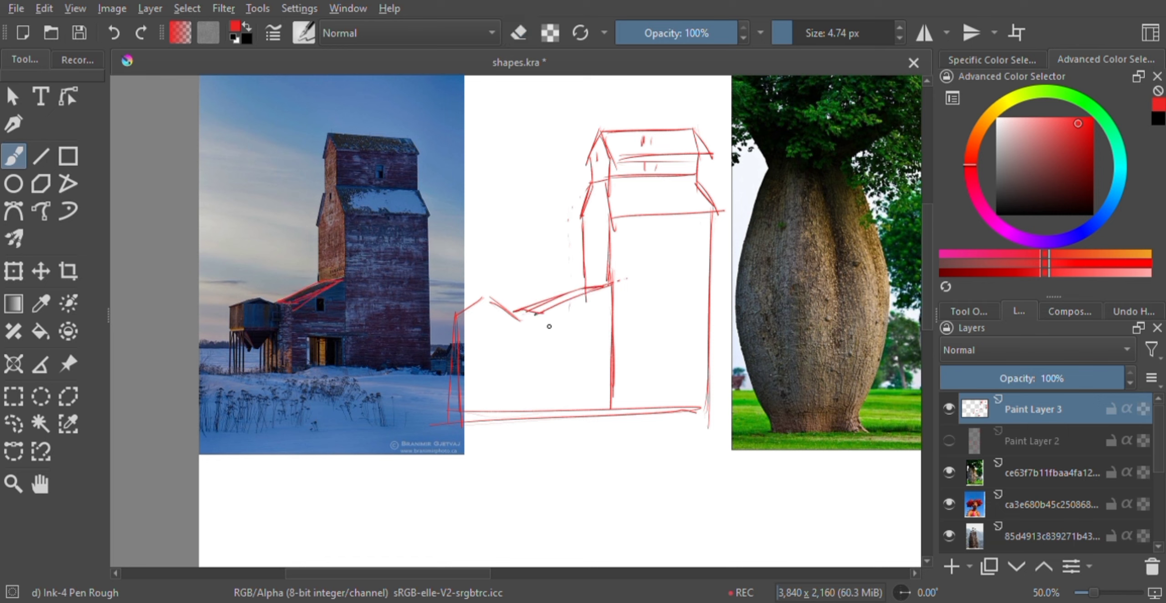
# Step: Draw the annex's vertical wall edges and a doorway beside the tower in the elevator sketch
pyautogui.moveTo(538, 314); pyautogui.dragTo(541, 422)
pyautogui.moveTo(514, 314)
pyautogui.mouseDown()
pyautogui.moveTo(519, 401)
pyautogui.moveTo(538, 409)
pyautogui.mouseUp()
pyautogui.moveTo(513, 312); pyautogui.dragTo(522, 410)
pyautogui.moveTo(564, 364)
pyautogui.mouseDown()
pyautogui.moveTo(567, 412)
pyautogui.moveTo(603, 363)
pyautogui.mouseUp()
pyautogui.moveTo(600, 364); pyautogui.dragTo(607, 406)
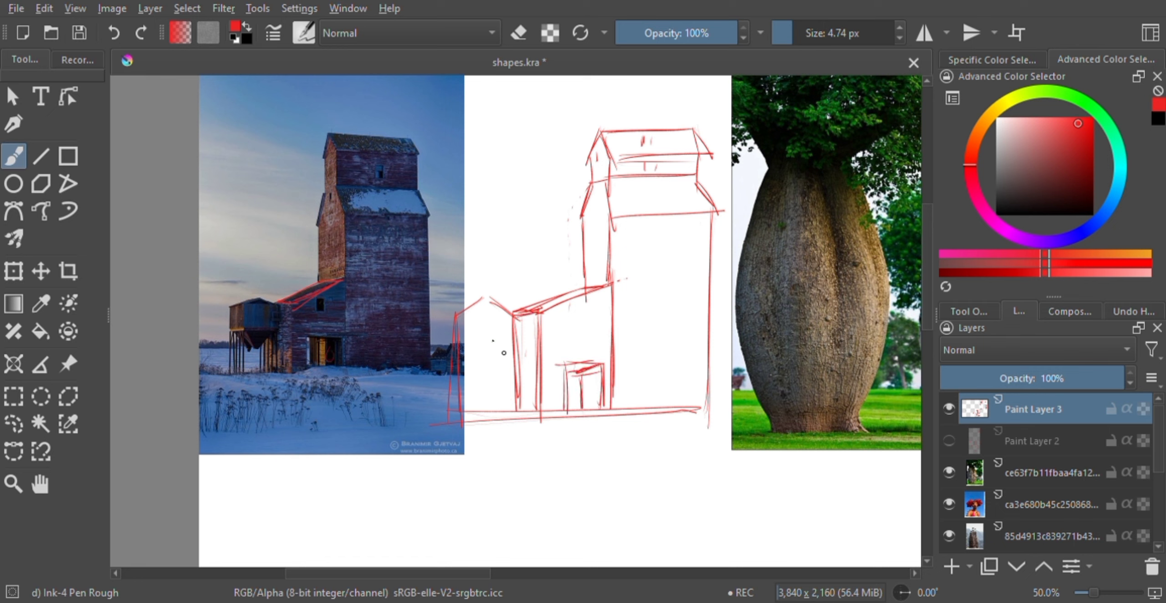
# Step: Trace the raised side box of the elevator on the reference photo in red
pyautogui.moveTo(238, 308); pyautogui.dragTo(274, 306)
pyautogui.moveTo(272, 311); pyautogui.dragTo(273, 330)
pyautogui.moveTo(228, 310); pyautogui.dragTo(228, 331)
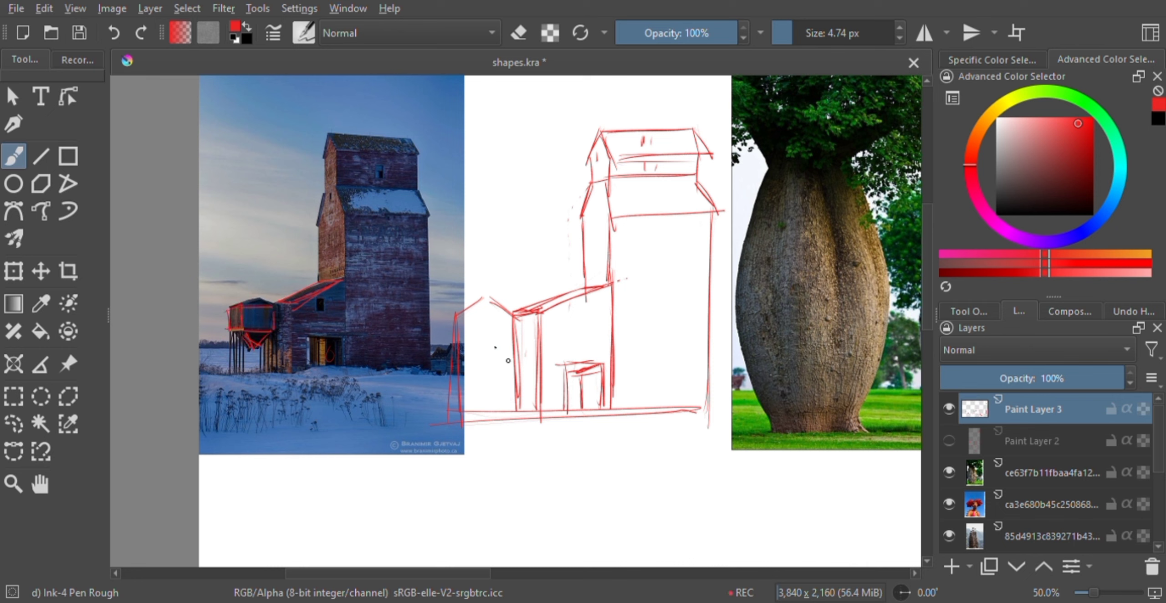
# Step: Sketch the raised side box with its top edges, sides and tapered underside next to the annex
pyautogui.moveTo(455, 313); pyautogui.dragTo(479, 312)
pyautogui.moveTo(477, 316); pyautogui.dragTo(475, 356)
pyautogui.moveTo(481, 314); pyautogui.dragTo(523, 316)
pyautogui.moveTo(524, 318); pyautogui.dragTo(523, 353)
pyautogui.moveTo(475, 361)
pyautogui.mouseDown()
pyautogui.moveTo(523, 358)
pyautogui.moveTo(495, 372)
pyautogui.mouseUp()
pyautogui.moveTo(471, 358); pyautogui.dragTo(491, 372)
pyautogui.click(493, 326)
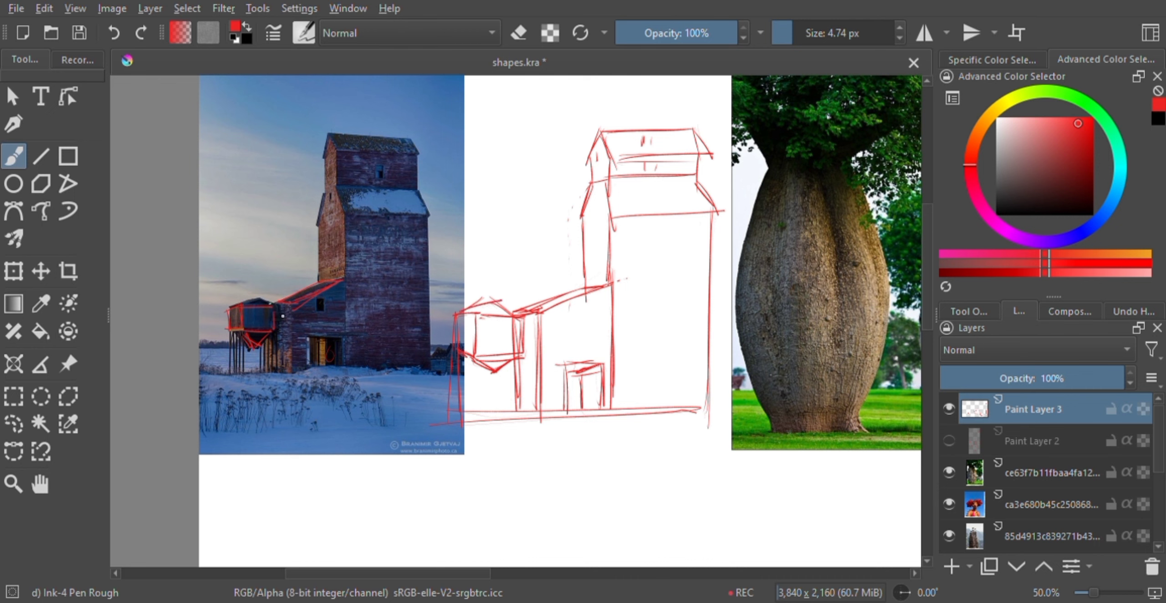
# Step: Add the side box's inner edges and the support posts running down to the ground
pyautogui.moveTo(510, 315); pyautogui.dragTo(482, 316)
pyautogui.moveTo(502, 318); pyautogui.dragTo(501, 364)
pyautogui.moveTo(471, 360); pyautogui.dragTo(468, 415)
pyautogui.moveTo(519, 365)
pyautogui.mouseDown()
pyautogui.moveTo(520, 418)
pyautogui.moveTo(503, 420)
pyautogui.mouseUp()
pyautogui.moveTo(513, 361); pyautogui.dragTo(511, 405)
# Step: Clean up the overshooting lines at the outer edge of the elevator's cupola roof with the eraser
pyautogui.press('-')
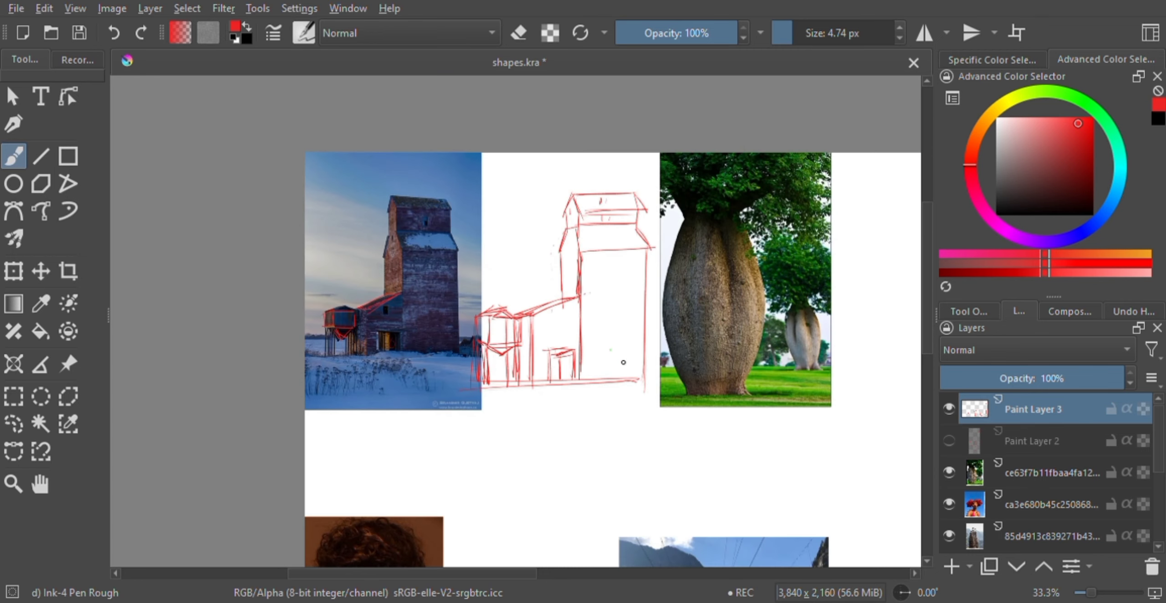
pyautogui.press('+')
pyautogui.press('e')
pyautogui.moveTo(694, 130); pyautogui.dragTo(713, 159)
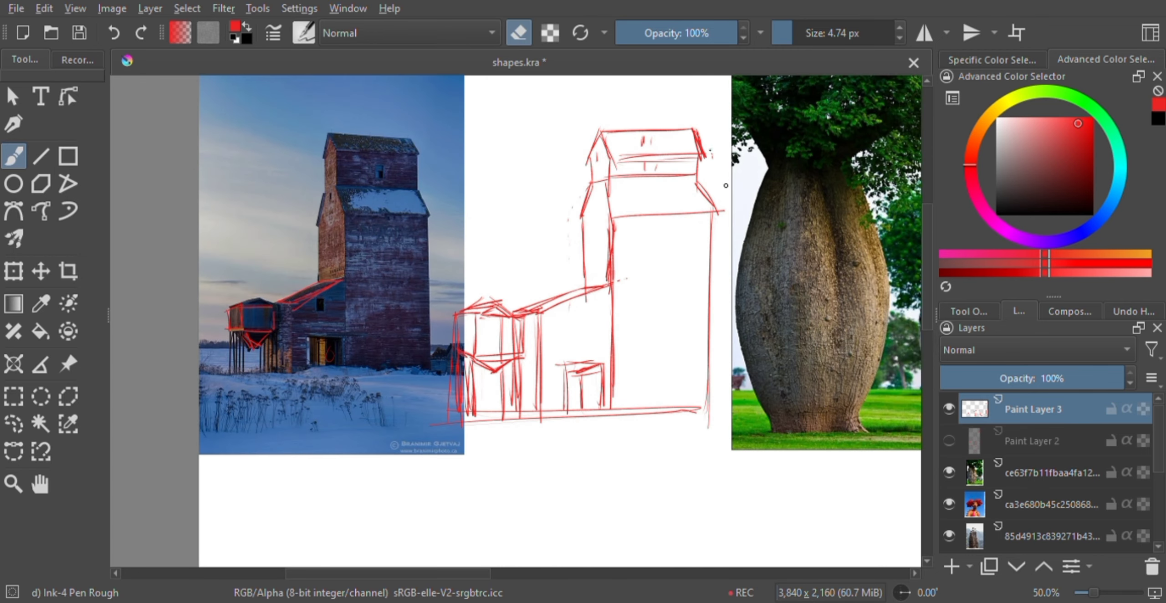
# Step: Block in the bottle tree's trunk beside its photo as two trapezoids joined at the widest point
pyautogui.moveTo(485, 574); pyautogui.dragTo(583, 574)
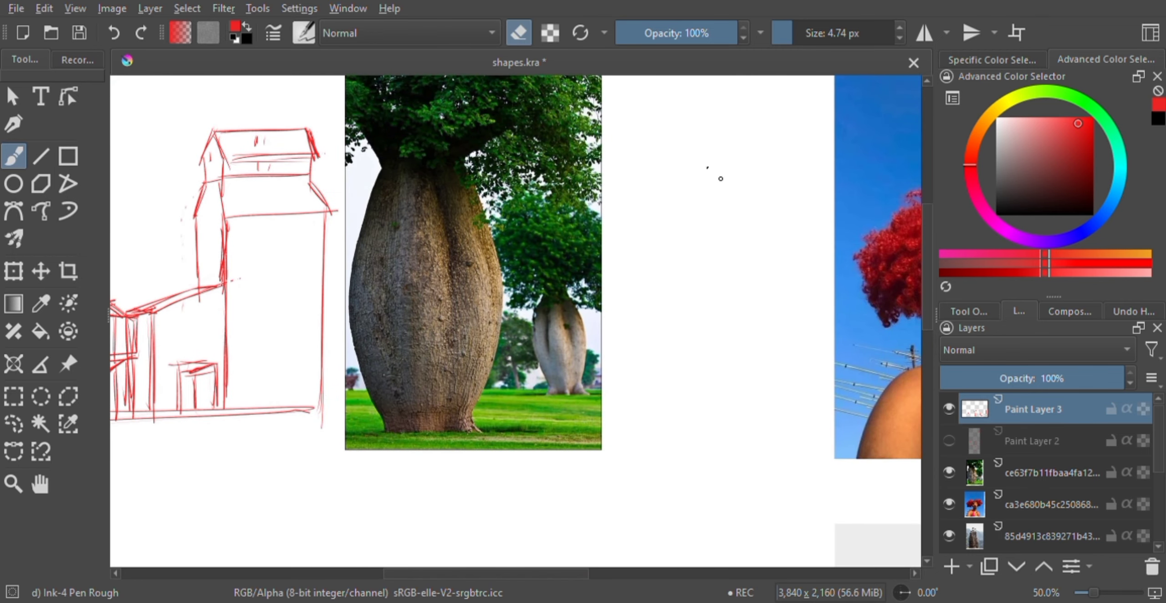
pyautogui.moveTo(928, 290); pyautogui.dragTo(928, 265)
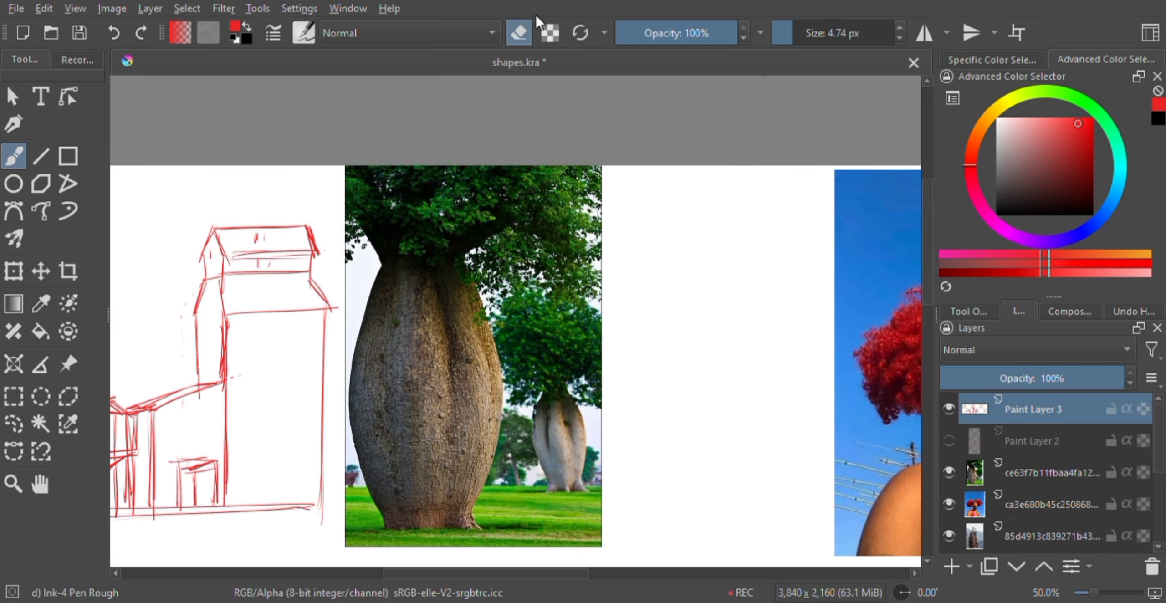
pyautogui.press('e')
pyautogui.moveTo(657, 246); pyautogui.dragTo(744, 245)
pyautogui.moveTo(659, 247); pyautogui.dragTo(626, 373)
pyautogui.moveTo(743, 245); pyautogui.dragTo(782, 377)
pyautogui.moveTo(750, 243); pyautogui.dragTo(774, 375)
pyautogui.moveTo(626, 373)
pyautogui.mouseDown()
pyautogui.moveTo(784, 376)
pyautogui.moveTo(680, 543)
pyautogui.mouseUp()
pyautogui.moveTo(629, 406); pyautogui.dragTo(665, 535)
pyautogui.moveTo(790, 380); pyautogui.dragTo(741, 518)
pyautogui.moveTo(652, 503); pyautogui.dragTo(757, 501)
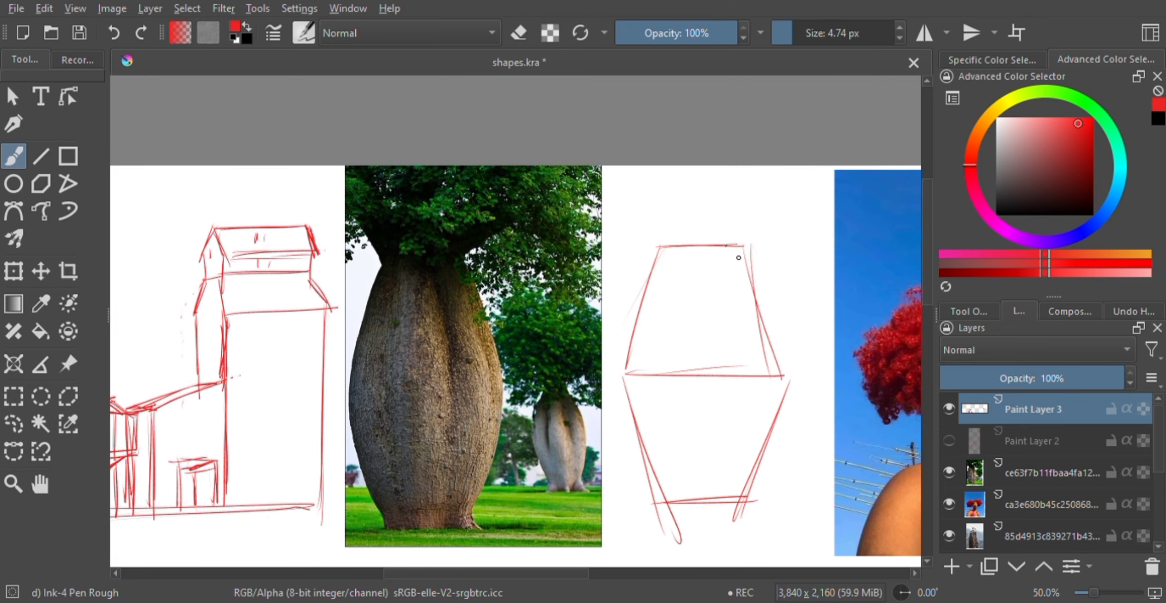
# Step: Round the trunk's sides with curved contours and flare them out at the base
pyautogui.moveTo(664, 249); pyautogui.dragTo(639, 451)
pyautogui.moveTo(746, 246); pyautogui.dragTo(756, 453)
pyautogui.moveTo(755, 260); pyautogui.dragTo(765, 518)
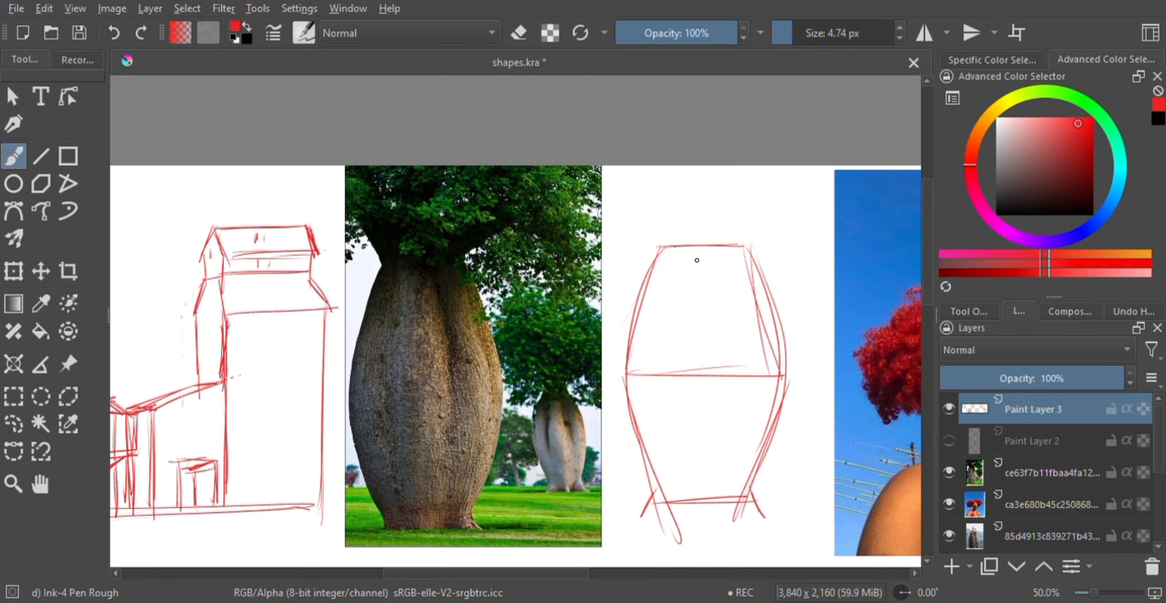
# Step: Draw straight branches fanning upward from the top of the bottle tree's trunk
pyautogui.moveTo(797, 165); pyautogui.dragTo(721, 248)
pyautogui.moveTo(819, 194); pyautogui.dragTo(747, 273)
pyautogui.moveTo(606, 182); pyautogui.dragTo(649, 272)
pyautogui.moveTo(633, 165); pyautogui.dragTo(687, 249)
pyautogui.moveTo(684, 166); pyautogui.dragTo(690, 245)
pyautogui.moveTo(725, 166)
pyautogui.mouseDown()
pyautogui.moveTo(720, 254)
pyautogui.moveTo(755, 268)
pyautogui.mouseUp()
# Step: Add curved joints where the branches meet the trunk and rough marks between the branches
pyautogui.moveTo(832, 167); pyautogui.dragTo(752, 249)
pyautogui.moveTo(728, 246); pyautogui.dragTo(754, 271)
pyautogui.moveTo(689, 250); pyautogui.dragTo(719, 255)
pyautogui.moveTo(683, 246)
pyautogui.mouseDown()
pyautogui.moveTo(649, 269)
pyautogui.moveTo(663, 267)
pyautogui.mouseUp()
pyautogui.moveTo(695, 166); pyautogui.dragTo(683, 227)
pyautogui.moveTo(706, 230); pyautogui.dragTo(834, 166)
# Step: Outline the tree's foliage around the branches with loose wavy strokes and hatch its shaded part
pyautogui.moveTo(841, 173)
pyautogui.mouseDown()
pyautogui.moveTo(837, 268)
pyautogui.moveTo(770, 296)
pyautogui.mouseUp()
pyautogui.moveTo(767, 297); pyautogui.dragTo(726, 280)
pyautogui.moveTo(586, 194); pyautogui.dragTo(588, 259)
pyautogui.moveTo(611, 248); pyautogui.dragTo(640, 250)
pyautogui.moveTo(734, 288); pyautogui.dragTo(863, 196)
pyautogui.moveTo(762, 294); pyautogui.dragTo(834, 232)
# Step: Sketch the smaller background tree beside the main trunk and add the horizon and ground lines
pyautogui.moveTo(823, 405); pyautogui.dragTo(792, 464)
pyautogui.moveTo(815, 337)
pyautogui.mouseDown()
pyautogui.moveTo(806, 364)
pyautogui.moveTo(810, 276)
pyautogui.moveTo(795, 342)
pyautogui.mouseUp()
pyautogui.scroll(-2, 839, 326)
pyautogui.moveTo(797, 297); pyautogui.dragTo(795, 339)
pyautogui.moveTo(813, 288); pyautogui.dragTo(825, 329)
pyautogui.moveTo(832, 200)
pyautogui.mouseDown()
pyautogui.moveTo(856, 234)
pyautogui.moveTo(837, 296)
pyautogui.mouseUp()
pyautogui.moveTo(781, 234); pyautogui.dragTo(808, 285)
pyautogui.moveTo(799, 384); pyautogui.dragTo(788, 403)
pyautogui.moveTo(831, 380); pyautogui.dragTo(846, 398)
pyautogui.moveTo(797, 385)
pyautogui.mouseDown()
pyautogui.moveTo(789, 400)
pyautogui.moveTo(789, 379)
pyautogui.mouseUp()
pyautogui.moveTo(645, 379); pyautogui.dragTo(602, 382)
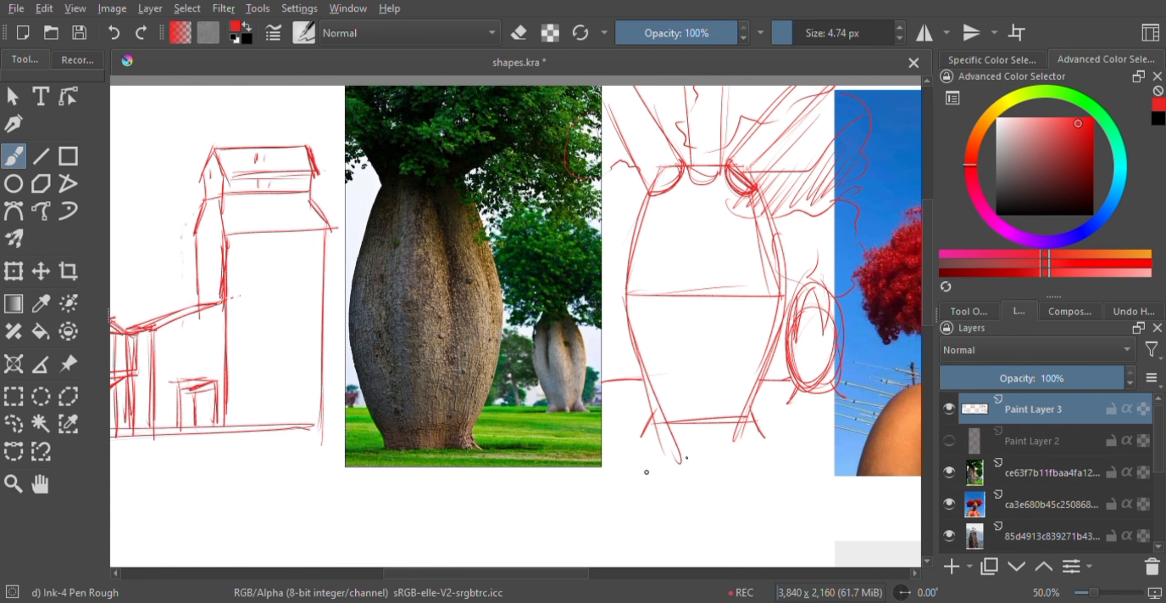
pyautogui.moveTo(760, 404); pyautogui.dragTo(771, 467)
# Step: Choose a dark blue and trace ovals over the face and both hair puffs on the red-haired woman's photo
pyautogui.press('-')
pyautogui.press('+')
pyautogui.press('+')
pyautogui.moveTo(507, 572)
pyautogui.mouseDown()
pyautogui.moveTo(643, 555)
pyautogui.moveTo(680, 563)
pyautogui.mouseUp()
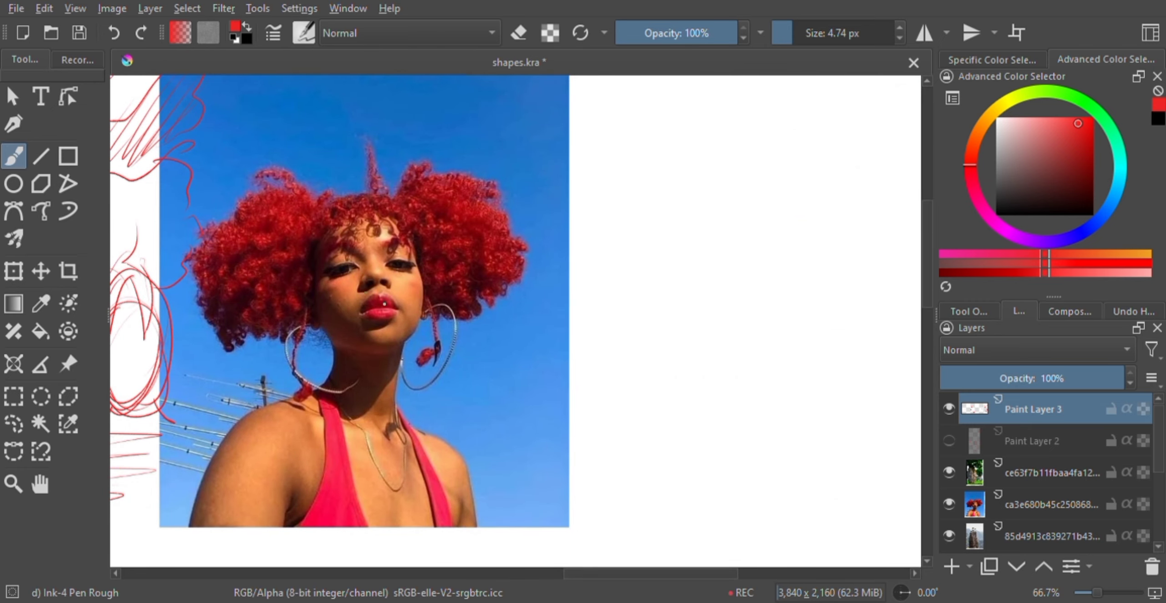
pyautogui.moveTo(1036, 200)
pyautogui.mouseDown()
pyautogui.moveTo(1076, 191)
pyautogui.moveTo(1051, 187)
pyautogui.mouseUp()
pyautogui.click(1075, 234)
pyautogui.moveTo(350, 207)
pyautogui.mouseDown()
pyautogui.moveTo(320, 277)
pyautogui.moveTo(388, 343)
pyautogui.moveTo(389, 213)
pyautogui.moveTo(342, 302)
pyautogui.mouseUp()
pyautogui.moveTo(395, 236); pyautogui.dragTo(403, 298)
pyautogui.moveTo(292, 185)
pyautogui.mouseDown()
pyautogui.moveTo(278, 339)
pyautogui.moveTo(335, 292)
pyautogui.mouseUp()
# Step: Trace the base of the neck, the shoulders and the outer arms on the portrait photo
pyautogui.moveTo(337, 409); pyautogui.dragTo(396, 410)
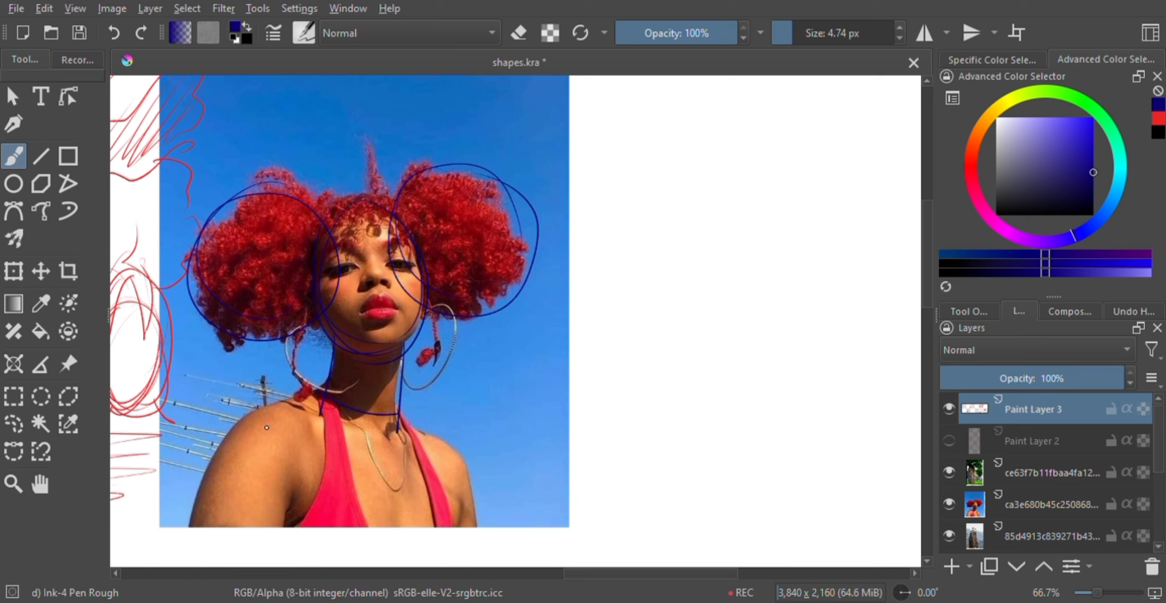
pyautogui.moveTo(322, 381); pyautogui.dragTo(260, 423)
pyautogui.moveTo(392, 403)
pyautogui.mouseDown()
pyautogui.moveTo(471, 453)
pyautogui.moveTo(473, 552)
pyautogui.mouseUp()
pyautogui.moveTo(245, 412); pyautogui.dragTo(181, 567)
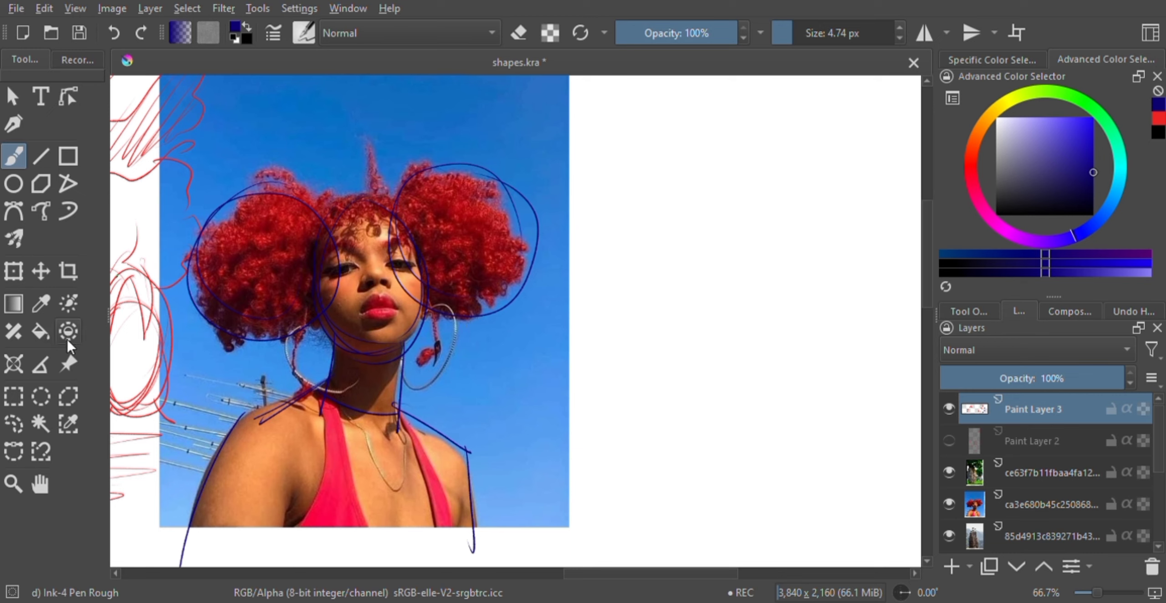
# Step: Select the traced blue portrait lines with a freehand selection
pyautogui.click(69, 396)
pyautogui.click(13, 423)
pyautogui.moveTo(257, 145)
pyautogui.mouseDown()
pyautogui.moveTo(168, 567)
pyautogui.moveTo(569, 191)
pyautogui.moveTo(257, 146)
pyautogui.mouseUp()
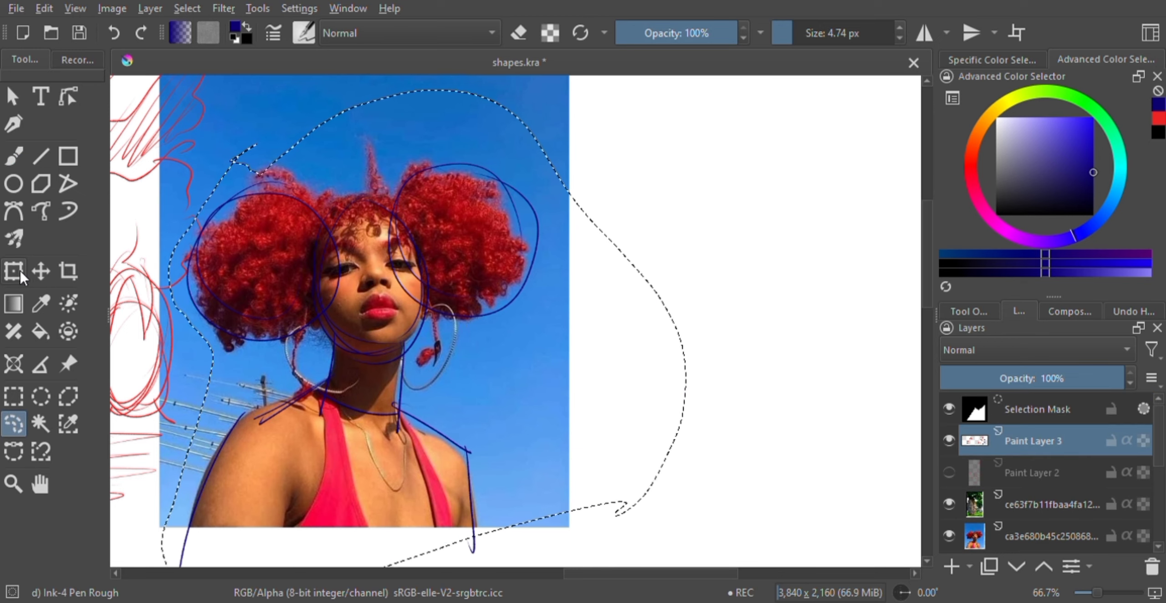
# Step: Move the selected portrait lines onto the blank canvas beside the photo and clear the selection
pyautogui.moveTo(469, 268); pyautogui.dragTo(710, 248)
pyautogui.hotkey('ctrl', 'z')
pyautogui.click(41, 271)
pyautogui.moveTo(447, 266)
pyautogui.mouseDown()
pyautogui.moveTo(834, 191)
pyautogui.moveTo(847, 217)
pyautogui.mouseUp()
pyautogui.press('b')
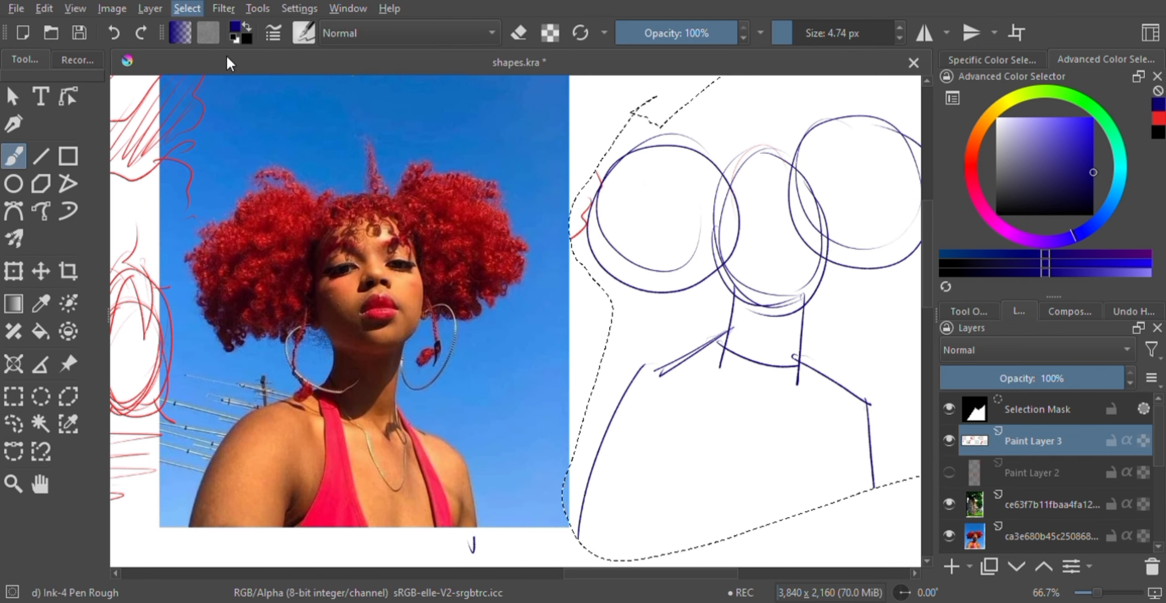
pyautogui.click(219, 49)
# Step: Draw the hairline, the curved vertical centre line and the eye guidelines on the head oval
pyautogui.moveTo(633, 574); pyautogui.dragTo(669, 573)
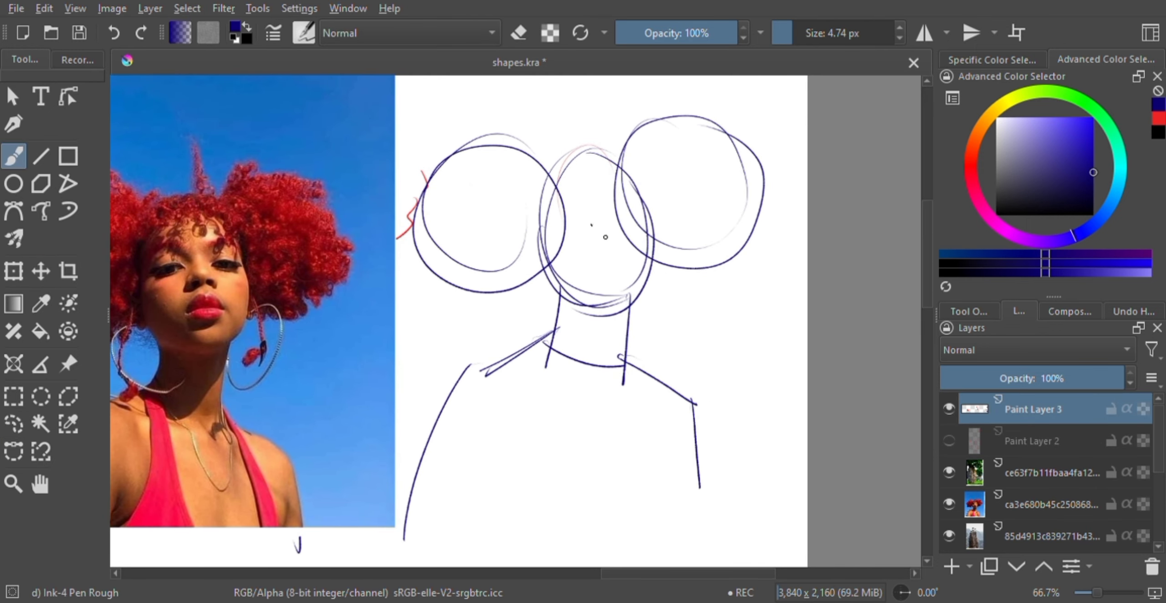
pyautogui.moveTo(539, 177)
pyautogui.mouseDown()
pyautogui.moveTo(627, 181)
pyautogui.moveTo(545, 192)
pyautogui.mouseUp()
pyautogui.moveTo(586, 157); pyautogui.dragTo(612, 314)
pyautogui.moveTo(537, 235); pyautogui.dragTo(663, 208)
pyautogui.moveTo(541, 235); pyautogui.dragTo(649, 222)
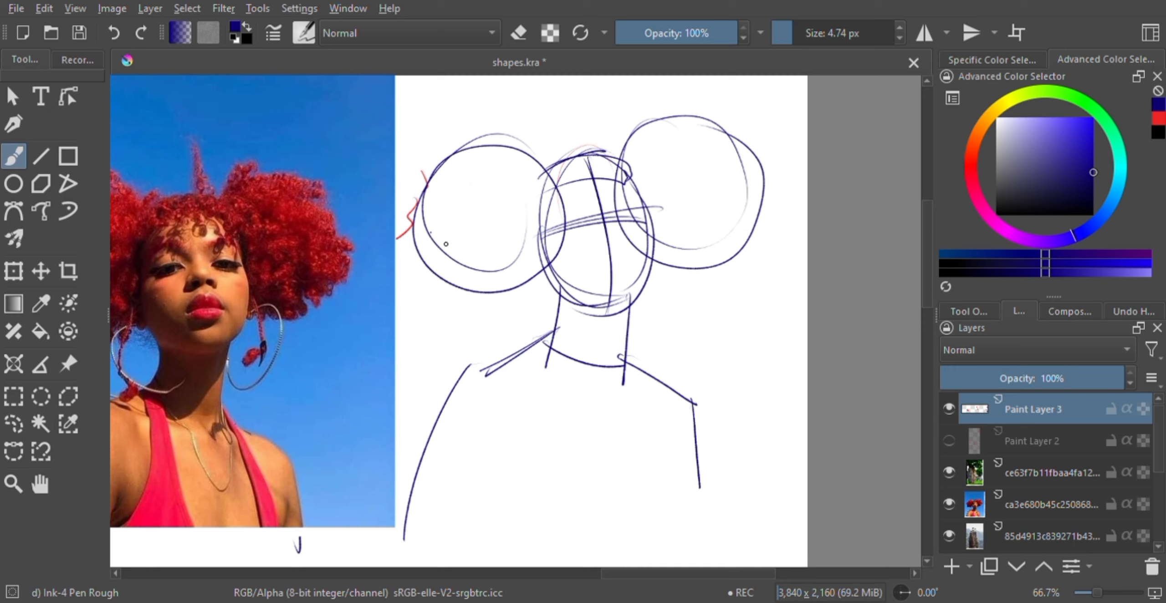
# Step: Erase the hair circles' lines where they overlap the head oval
pyautogui.press('e')
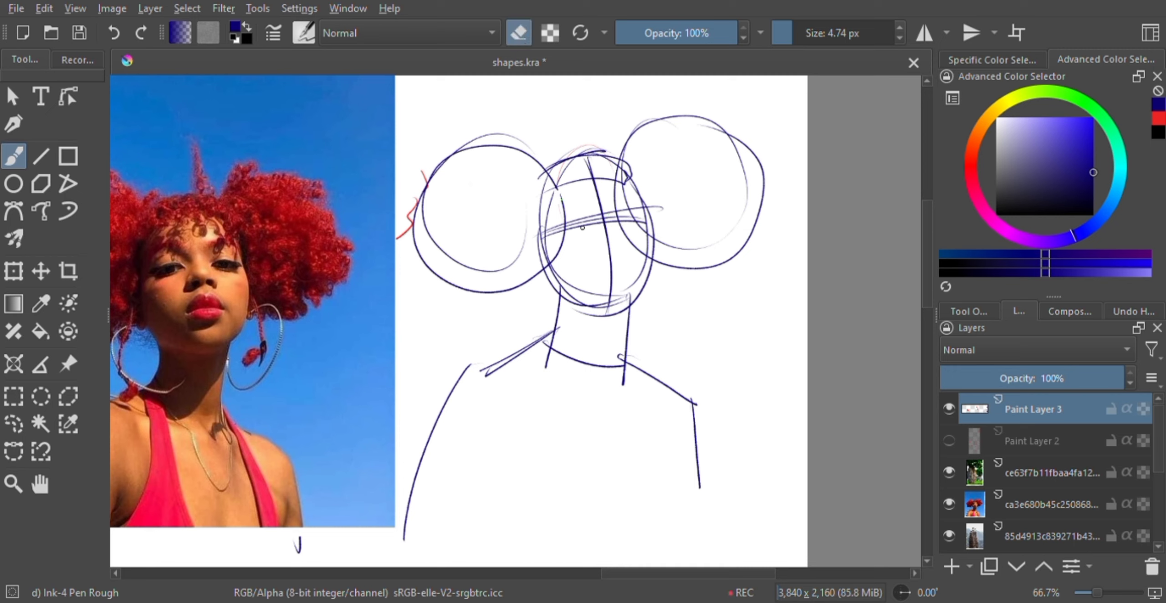
pyautogui.moveTo(616, 166); pyautogui.dragTo(618, 201)
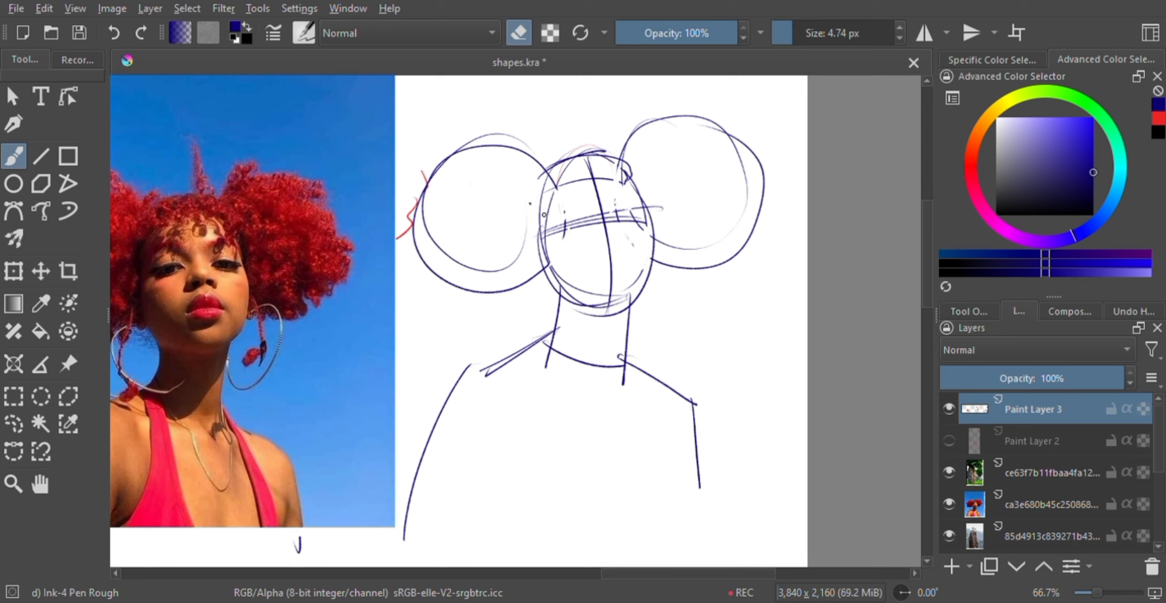
pyautogui.press('e')
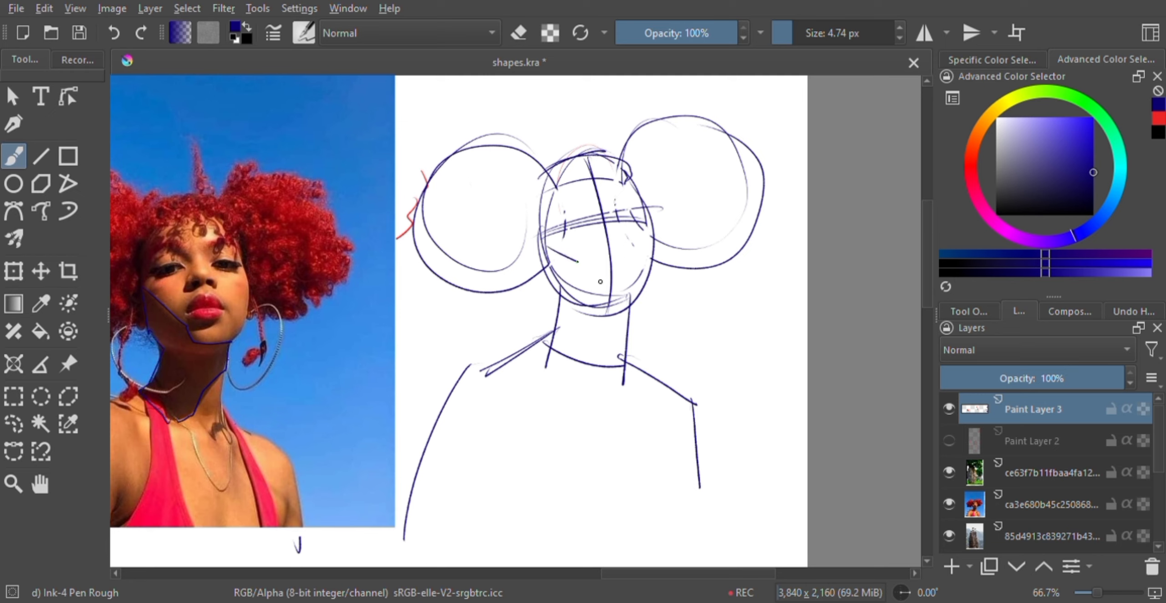
# Step: Undo the last cheek stroke and redraw the angled cheek and jaw planes on the head sketch
pyautogui.hotkey('ctrl', 'z')
pyautogui.moveTo(548, 244)
pyautogui.mouseDown()
pyautogui.moveTo(590, 282)
pyautogui.moveTo(604, 337)
pyautogui.mouseUp()
pyautogui.moveTo(540, 247)
pyautogui.mouseDown()
pyautogui.moveTo(557, 297)
pyautogui.moveTo(542, 354)
pyautogui.moveTo(603, 348)
pyautogui.moveTo(592, 280)
pyautogui.mouseUp()
pyautogui.moveTo(547, 239); pyautogui.dragTo(586, 287)
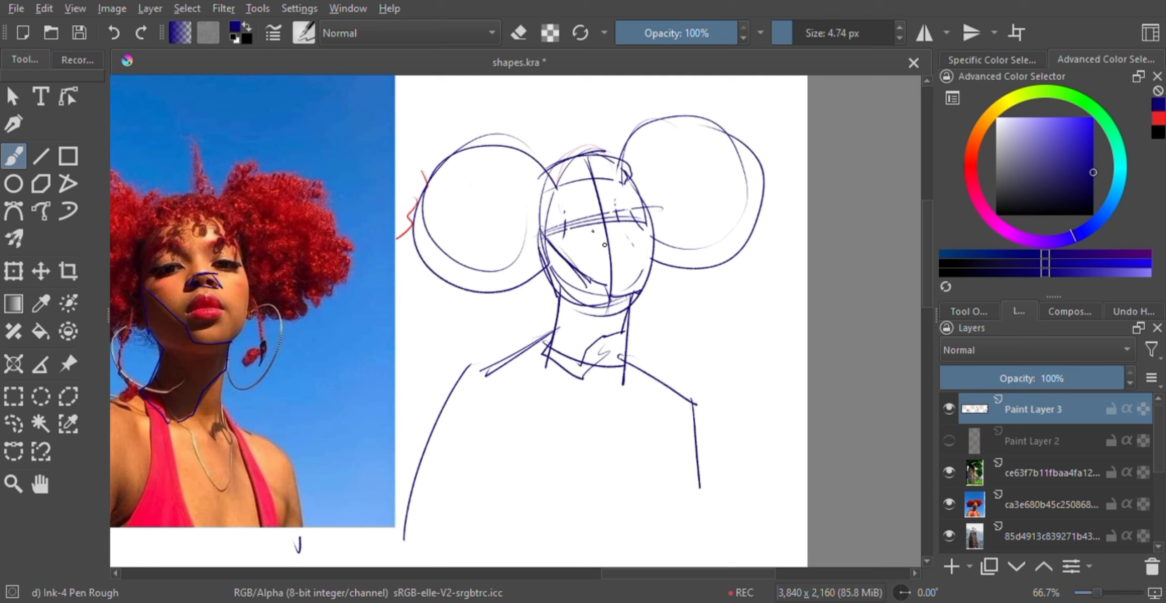
# Step: Sketch the nose block and both eyes along the face guidelines
pyautogui.moveTo(590, 244); pyautogui.dragTo(618, 240)
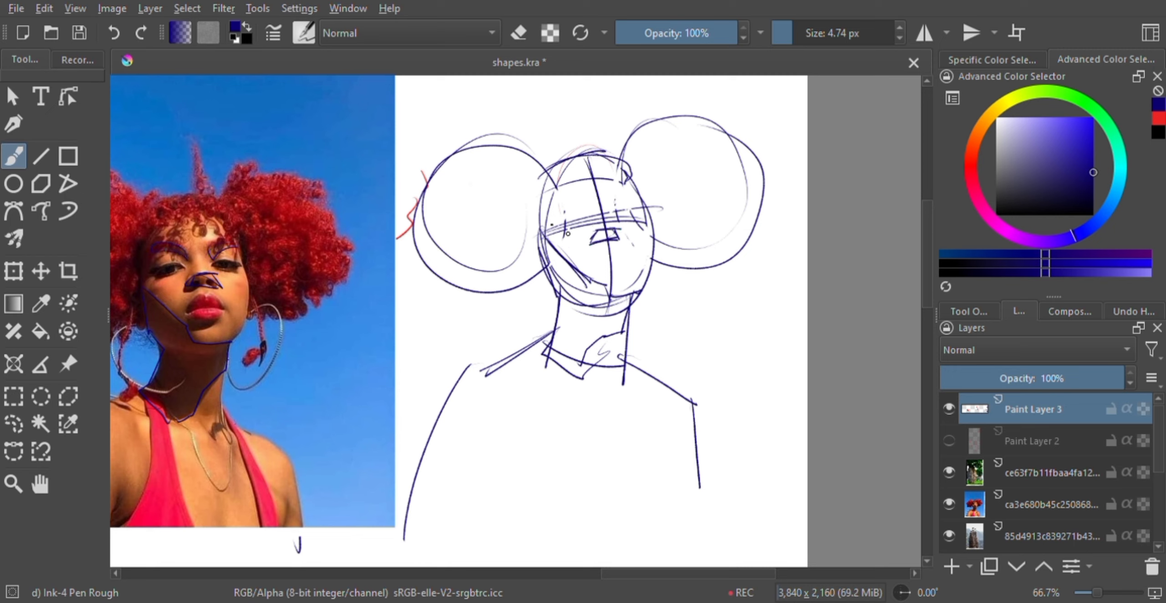
pyautogui.moveTo(552, 225)
pyautogui.mouseDown()
pyautogui.moveTo(591, 215)
pyautogui.moveTo(570, 213)
pyautogui.mouseUp()
pyautogui.moveTo(607, 215); pyautogui.dragTo(631, 213)
# Step: Draw curved shadow boundaries across the lower part of both hair circles
pyautogui.moveTo(418, 225); pyautogui.dragTo(512, 225)
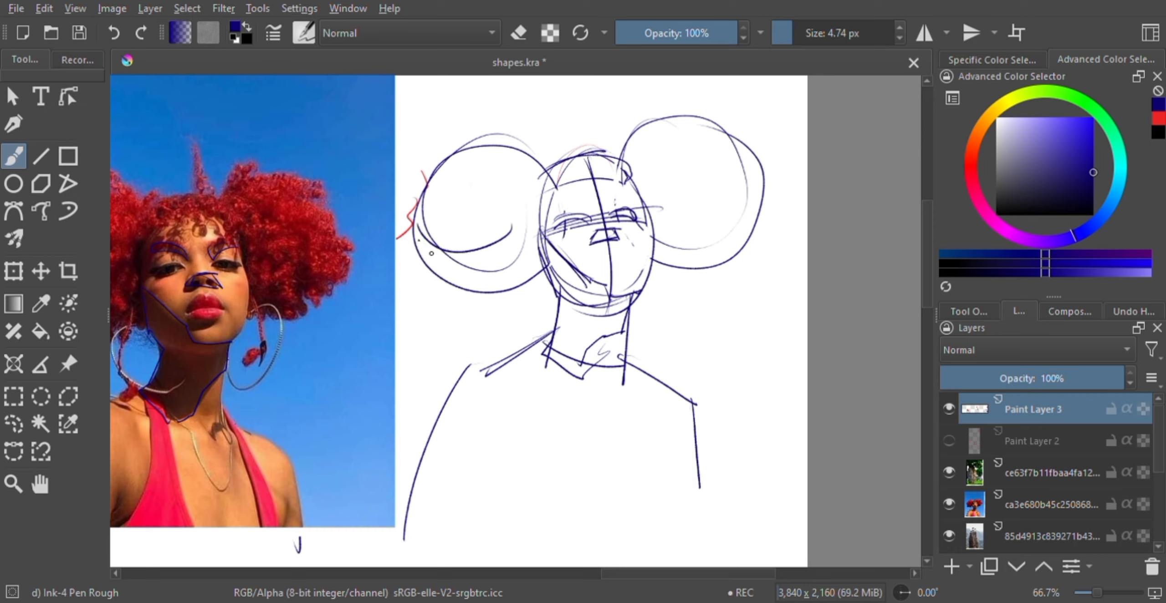
pyautogui.moveTo(417, 226)
pyautogui.mouseDown()
pyautogui.moveTo(532, 234)
pyautogui.moveTo(541, 223)
pyautogui.mouseUp()
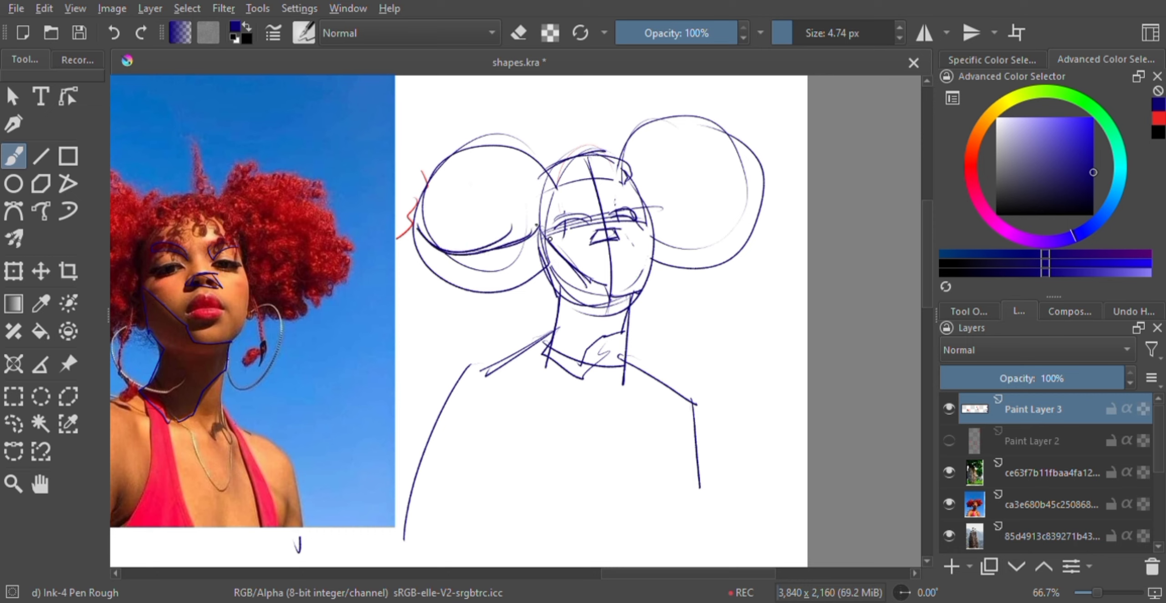
pyautogui.moveTo(430, 258); pyautogui.dragTo(538, 226)
pyautogui.moveTo(650, 209); pyautogui.dragTo(764, 182)
pyautogui.moveTo(702, 234); pyautogui.dragTo(759, 177)
# Step: Outline the shadow areas of both hair puffs on the photo and mark the light direction with an arrow
pyautogui.moveTo(325, 231); pyautogui.dragTo(273, 317)
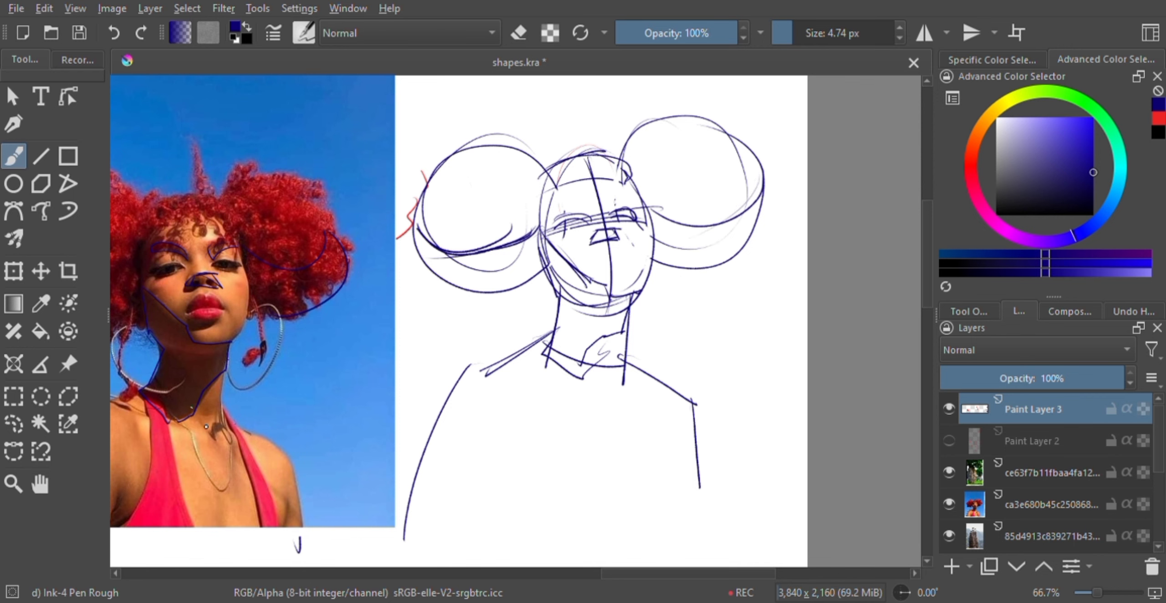
pyautogui.moveTo(628, 575); pyautogui.dragTo(604, 574)
pyautogui.moveTo(259, 324)
pyautogui.mouseDown()
pyautogui.moveTo(149, 340)
pyautogui.moveTo(154, 234)
pyautogui.mouseUp()
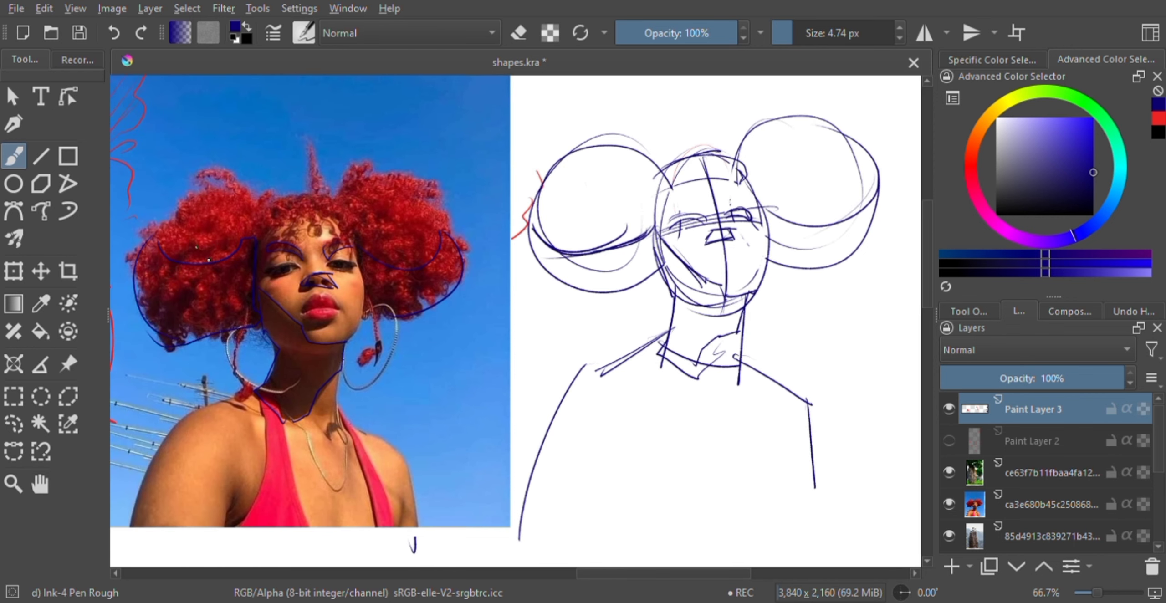
pyautogui.moveTo(267, 120); pyautogui.dragTo(228, 206)
pyautogui.moveTo(278, 129); pyautogui.dragTo(244, 205)
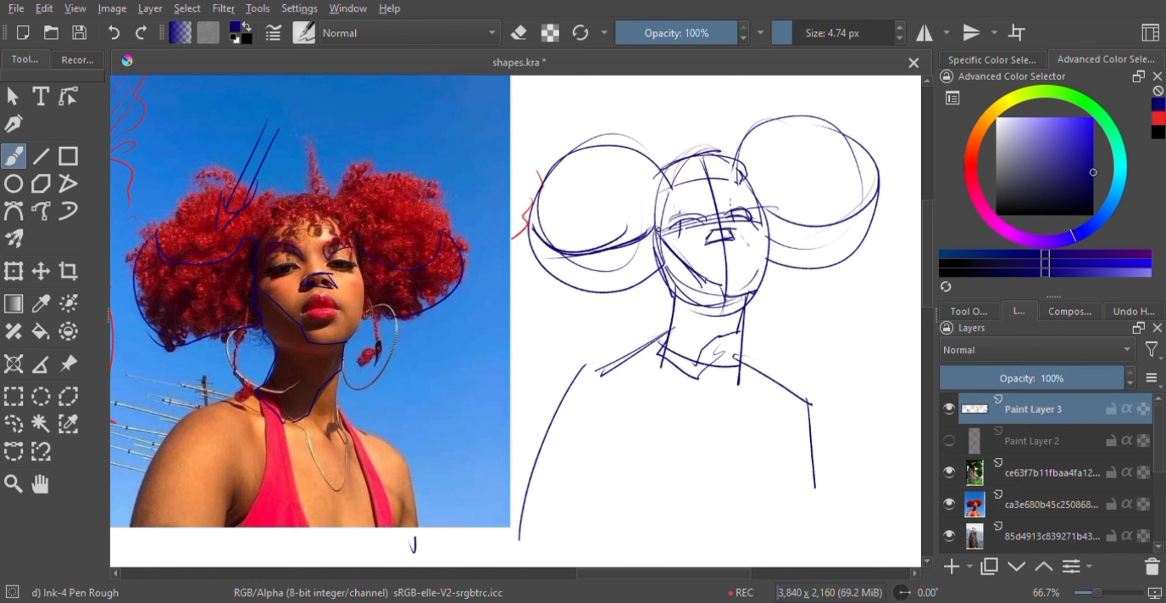
# Step: Reinforce both sides of the head outline between the hair circles
pyautogui.moveTo(668, 169); pyautogui.dragTo(655, 240)
pyautogui.moveTo(721, 158); pyautogui.dragTo(765, 234)
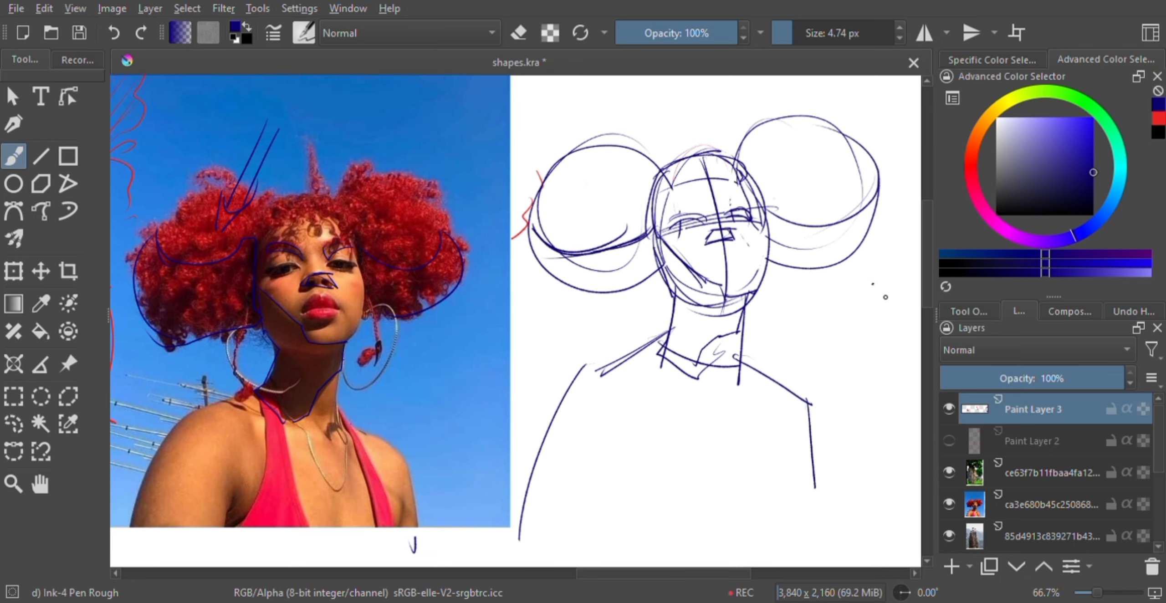
# Step: Sketch the inner arm line and the halter top's angular panels on the portrait figure's torso
pyautogui.moveTo(928, 274); pyautogui.dragTo(928, 302)
pyautogui.moveTo(585, 249)
pyautogui.mouseDown()
pyautogui.moveTo(626, 339)
pyautogui.moveTo(604, 428)
pyautogui.mouseUp()
pyautogui.moveTo(631, 233); pyautogui.dragTo(703, 387)
pyautogui.moveTo(642, 234)
pyautogui.mouseDown()
pyautogui.moveTo(683, 301)
pyautogui.moveTo(690, 357)
pyautogui.mouseUp()
pyautogui.moveTo(665, 310); pyautogui.dragTo(656, 386)
pyautogui.moveTo(682, 291); pyautogui.dragTo(709, 380)
pyautogui.moveTo(649, 384); pyautogui.dragTo(714, 387)
pyautogui.moveTo(747, 245)
pyautogui.mouseDown()
pyautogui.moveTo(783, 376)
pyautogui.moveTo(769, 363)
pyautogui.mouseUp()
pyautogui.moveTo(753, 242); pyautogui.dragTo(801, 365)
pyautogui.moveTo(784, 262)
pyautogui.mouseDown()
pyautogui.moveTo(819, 281)
pyautogui.moveTo(816, 363)
pyautogui.mouseUp()
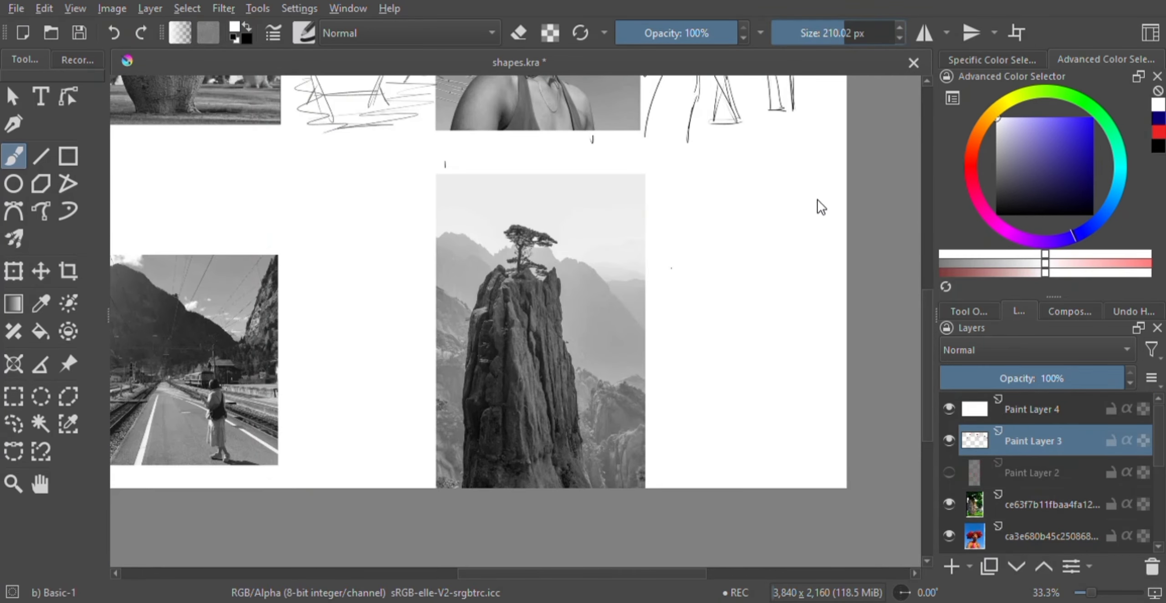
# Step: Sample a light grey from the rock pillar photo's distant mountains and fill the blank area beside the photo with it
pyautogui.moveTo(684, 279); pyautogui.dragTo(689, 270)
pyautogui.moveTo(925, 321)
pyautogui.mouseDown()
pyautogui.moveTo(925, 339)
pyautogui.moveTo(931, 308)
pyautogui.mouseUp()
pyautogui.click(41, 303)
pyautogui.click(618, 316)
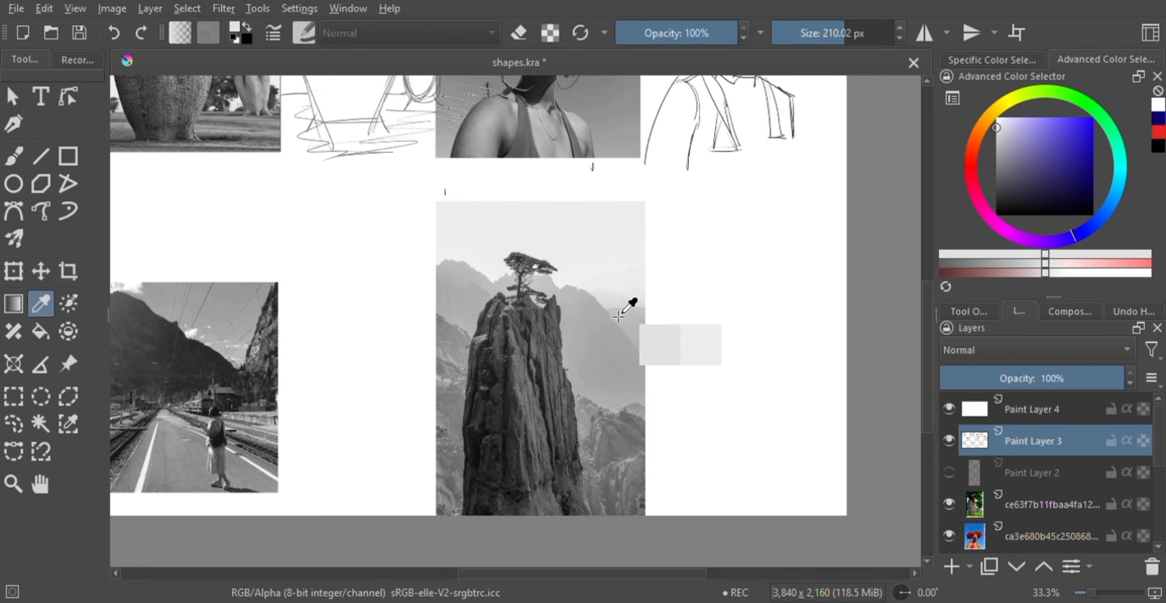
pyautogui.press('b')
pyautogui.moveTo(690, 278)
pyautogui.mouseDown()
pyautogui.moveTo(817, 401)
pyautogui.moveTo(705, 269)
pyautogui.moveTo(685, 279)
pyautogui.moveTo(703, 457)
pyautogui.moveTo(754, 239)
pyautogui.moveTo(705, 215)
pyautogui.moveTo(669, 314)
pyautogui.moveTo(797, 394)
pyautogui.moveTo(693, 494)
pyautogui.mouseUp()
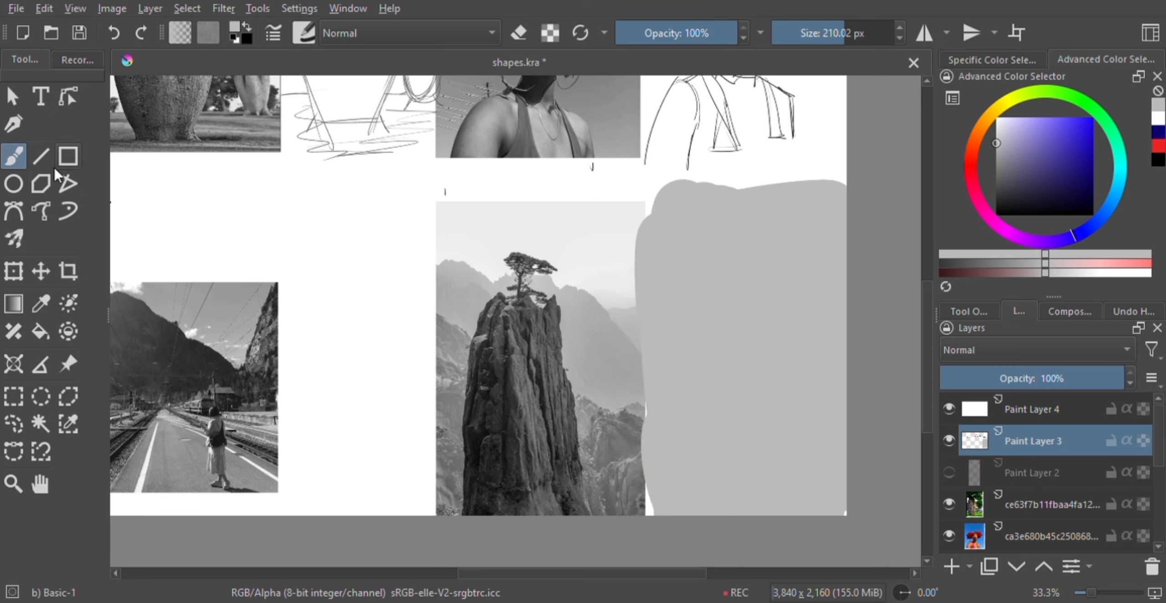
# Step: Sample a slightly darker grey and paint the second mountain layer across the lower part of the pillar study
pyautogui.click(41, 303)
pyautogui.click(669, 385)
pyautogui.click(14, 156)
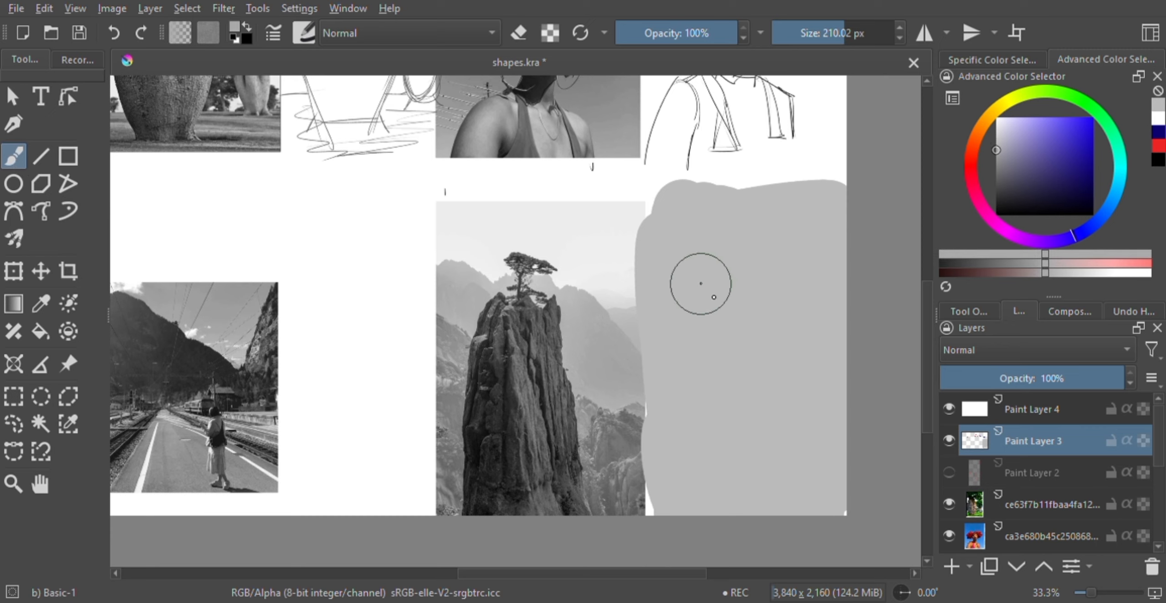
pyautogui.moveTo(671, 271)
pyautogui.mouseDown()
pyautogui.moveTo(708, 291)
pyautogui.moveTo(818, 412)
pyautogui.mouseUp()
pyautogui.moveTo(731, 304)
pyautogui.mouseDown()
pyautogui.moveTo(838, 390)
pyautogui.moveTo(695, 395)
pyautogui.moveTo(754, 461)
pyautogui.moveTo(810, 482)
pyautogui.mouseUp()
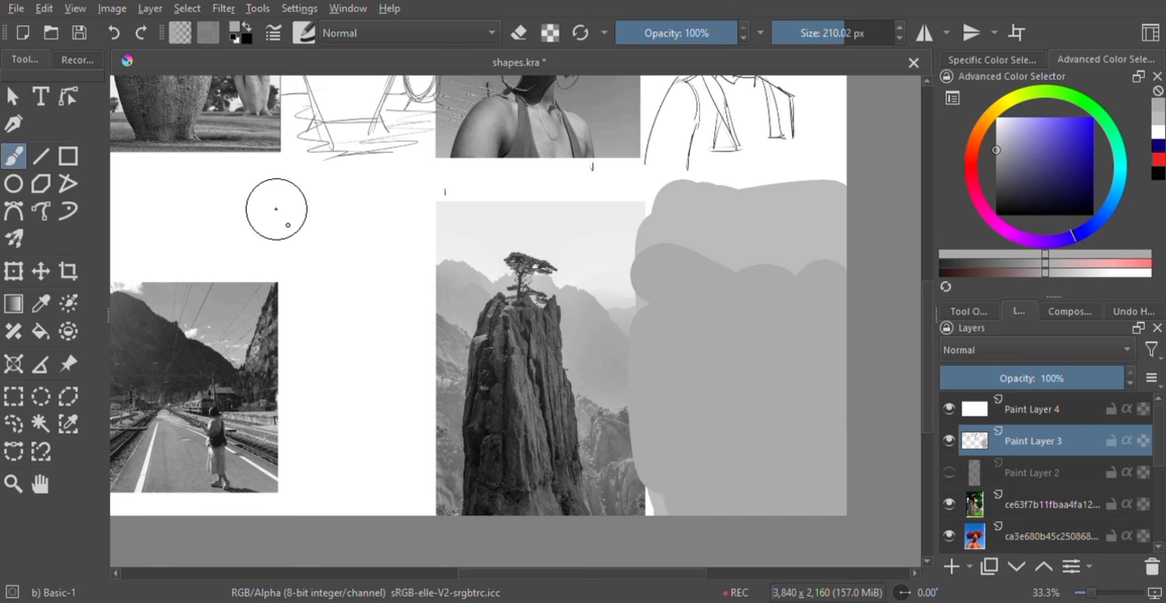
# Step: Erase the grey paint spilling over the edge of the rock pillar photo
pyautogui.click(518, 33)
pyautogui.moveTo(598, 200); pyautogui.dragTo(621, 499)
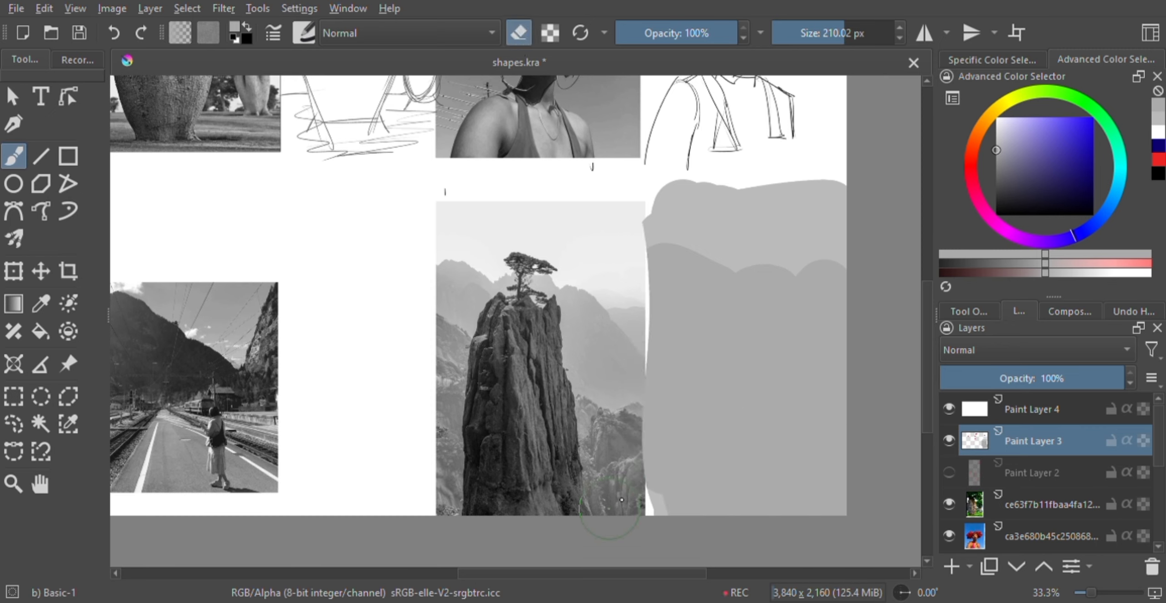
pyautogui.click(519, 33)
# Step: Sample a darker grey from the rock pillar photo's nearer mountains for brush painting
pyautogui.click(40, 303)
pyautogui.click(466, 383)
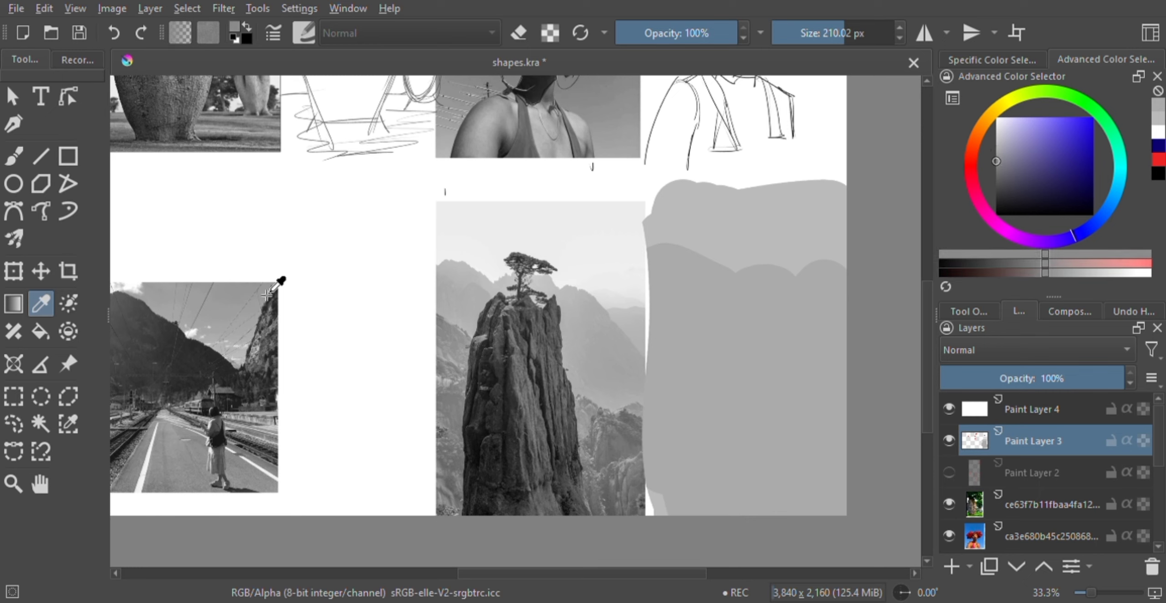
pyautogui.click(14, 156)
pyautogui.moveTo(633, 319)
pyautogui.mouseDown()
pyautogui.moveTo(856, 452)
pyautogui.moveTo(766, 377)
pyautogui.moveTo(864, 459)
pyautogui.mouseUp()
pyautogui.hotkey('ctrl', 'z')
pyautogui.hotkey('ctrl', 'z')
# Step: Paint the nearer slope descending to the right in the darker grey and erase its overspill along the photo's edge
pyautogui.click(660, 334)
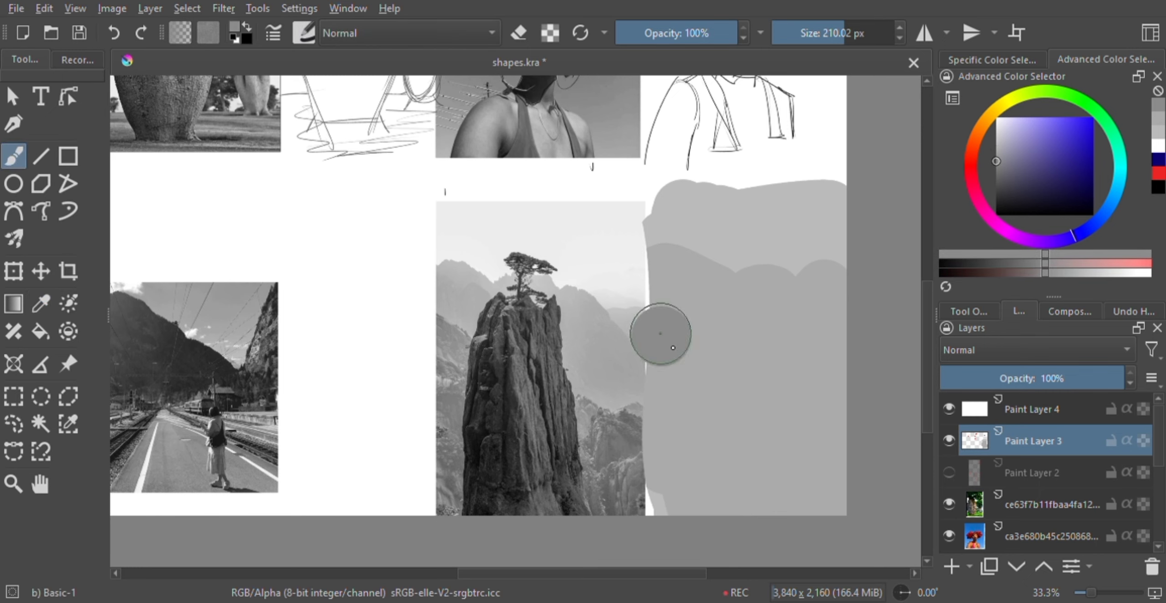
pyautogui.moveTo(645, 316)
pyautogui.mouseDown()
pyautogui.moveTo(679, 477)
pyautogui.moveTo(806, 495)
pyautogui.mouseUp()
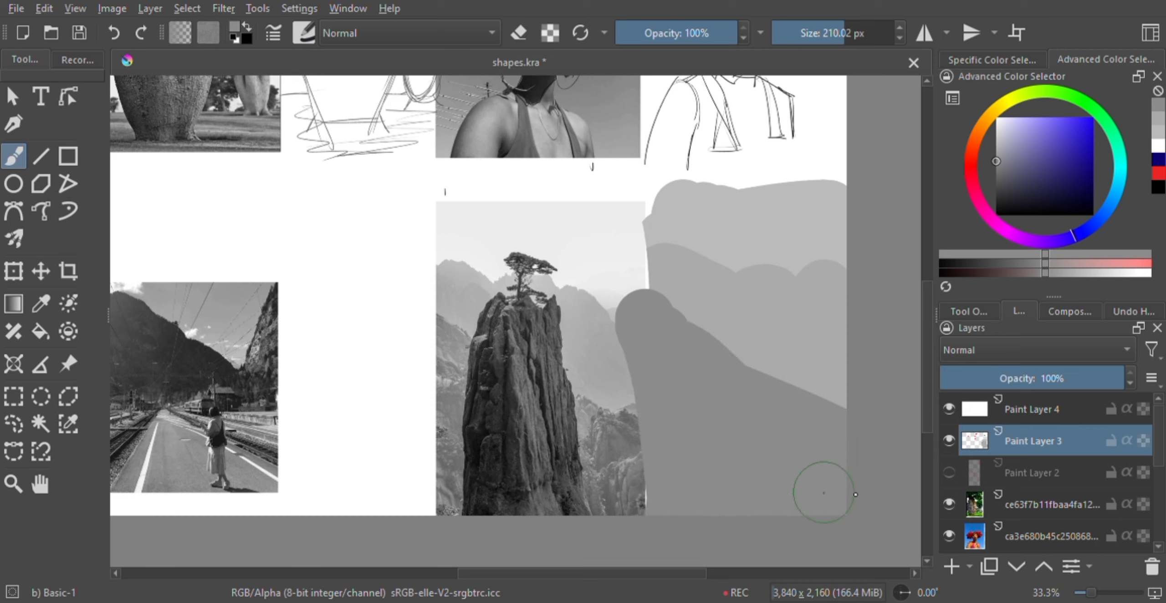
pyautogui.click(36, 161)
pyautogui.click(20, 159)
pyautogui.click(518, 31)
pyautogui.moveTo(618, 238); pyautogui.dragTo(618, 486)
# Step: Sample the second mountain layer's grey and paint sharper peaks along its ridge with a 73.88 px brush
pyautogui.click(41, 302)
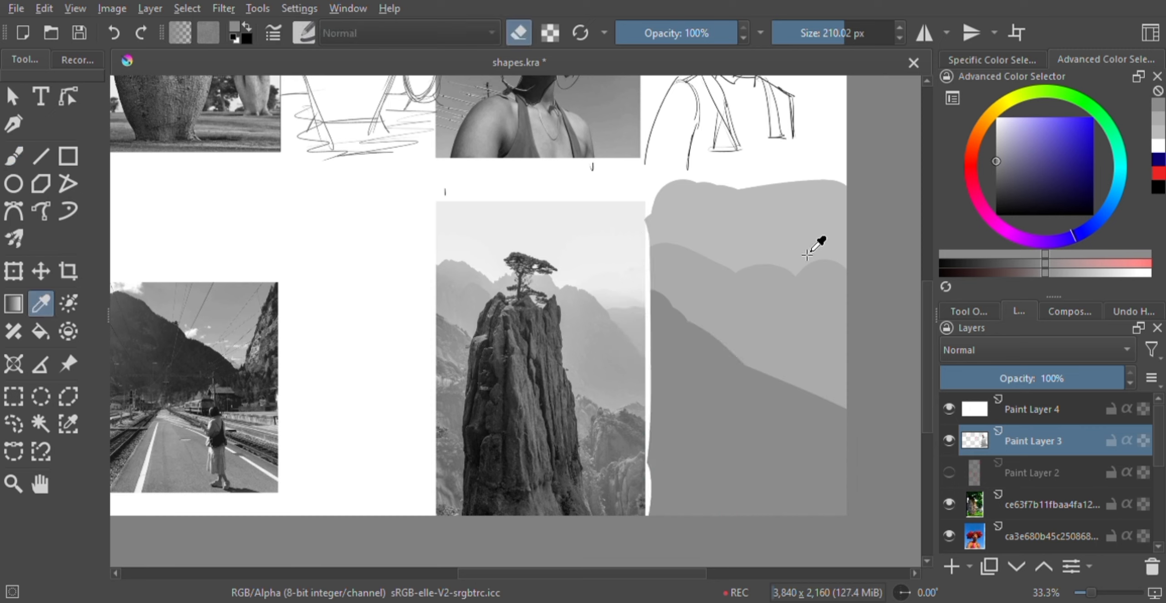
pyautogui.click(787, 318)
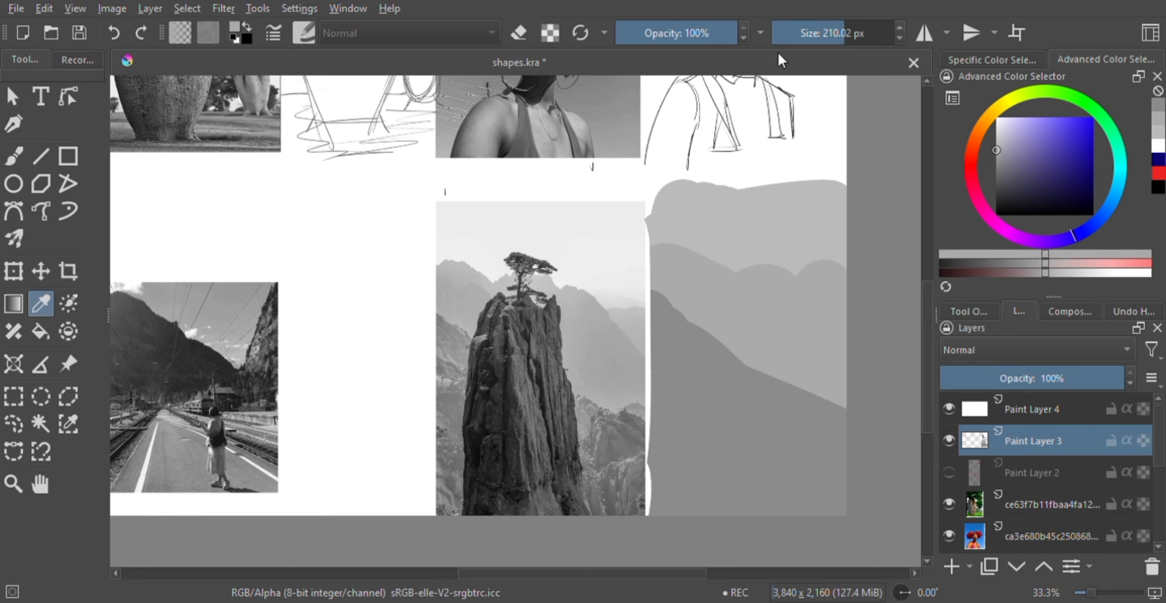
pyautogui.press('e')
pyautogui.press('b')
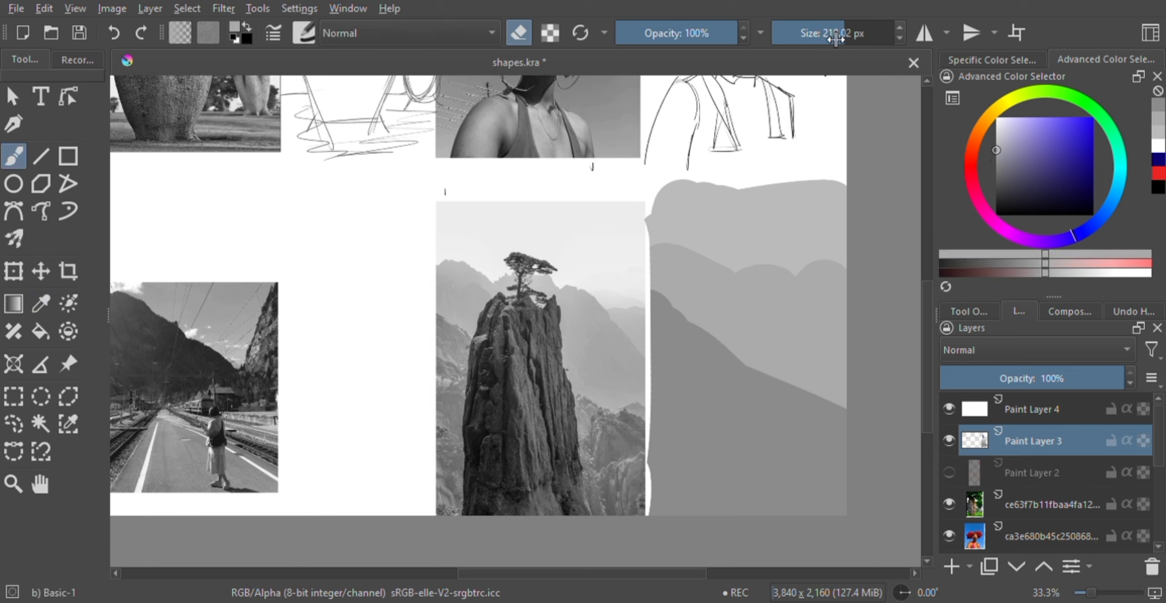
pyautogui.click(823, 33)
pyautogui.press('e')
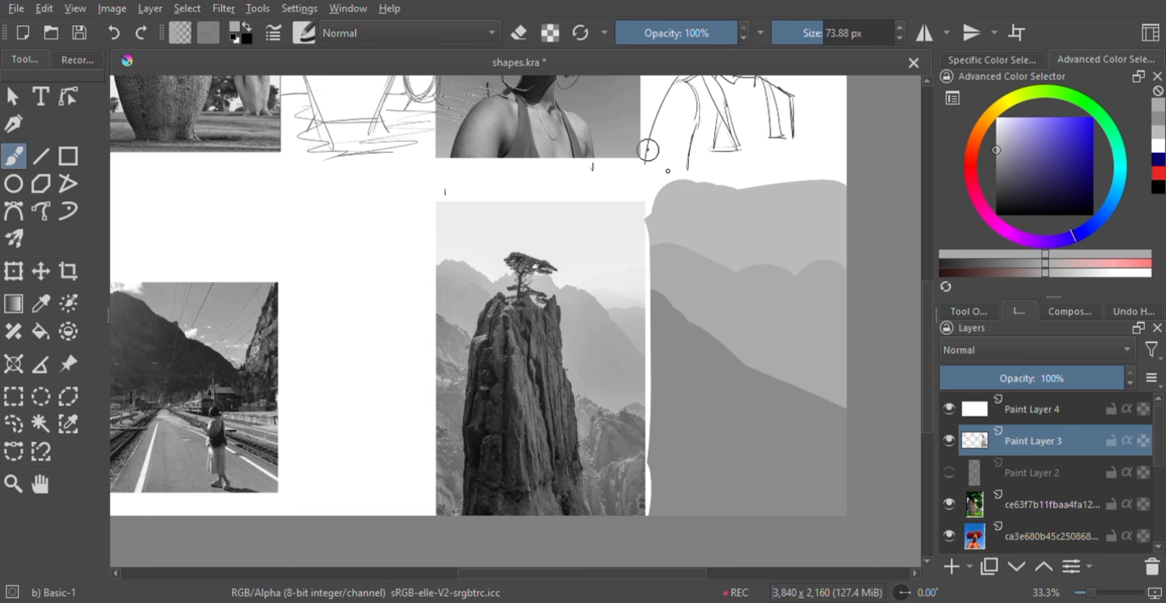
pyautogui.moveTo(648, 250)
pyautogui.mouseDown()
pyautogui.moveTo(677, 234)
pyautogui.moveTo(720, 270)
pyautogui.moveTo(773, 270)
pyautogui.moveTo(731, 270)
pyautogui.moveTo(754, 253)
pyautogui.moveTo(815, 291)
pyautogui.mouseUp()
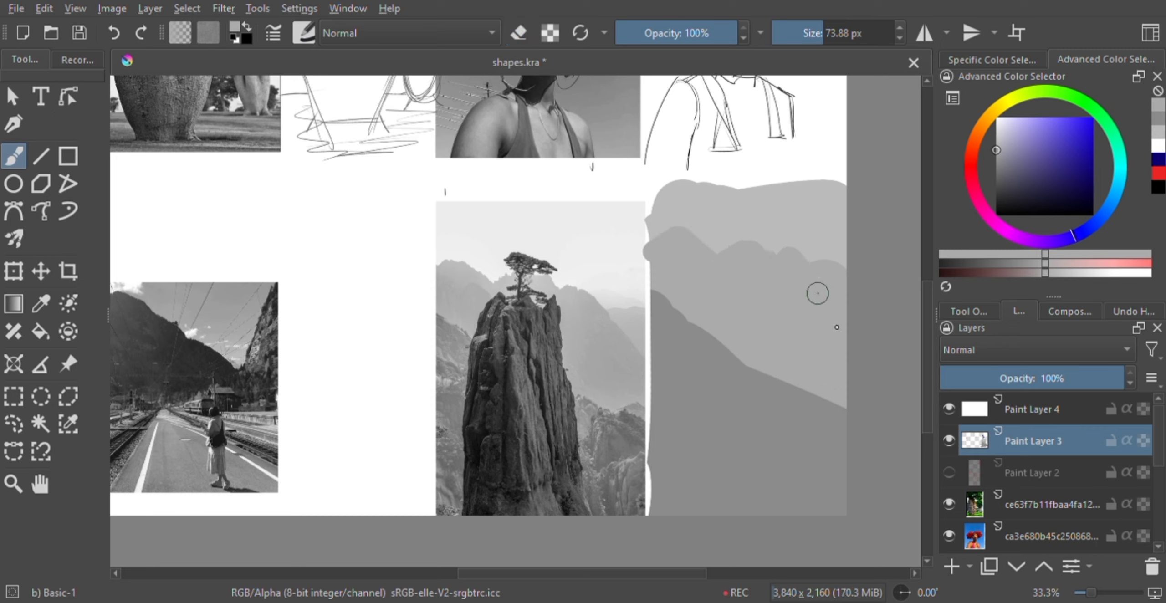
# Step: Sample the lighter background grey and carve the ridge's right end into a steep slope, touching up the left edge
pyautogui.click(41, 303)
pyautogui.click(798, 250)
pyautogui.press('b')
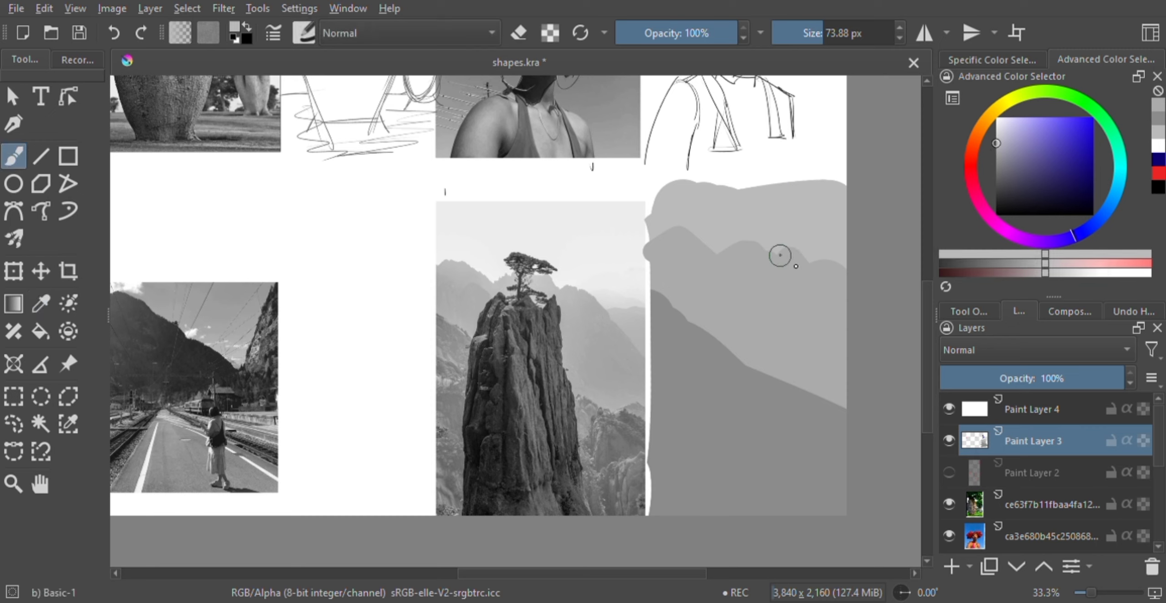
pyautogui.moveTo(822, 255); pyautogui.dragTo(852, 288)
pyautogui.moveTo(658, 242); pyautogui.dragTo(631, 273)
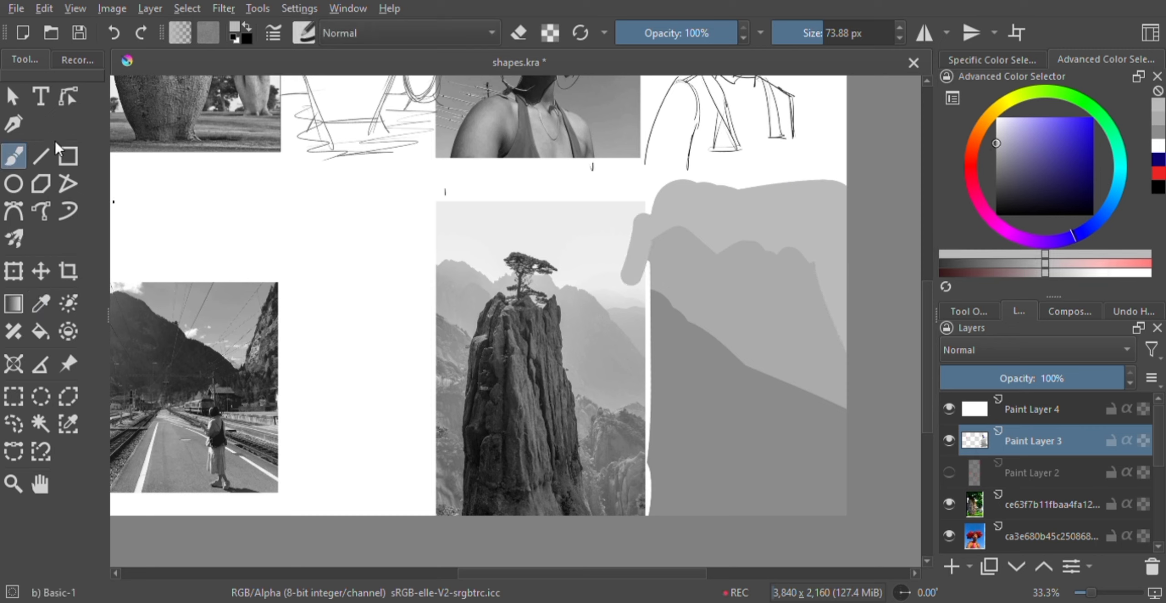
# Step: Sample a dark grey from the photo's rock pillar and block in the pillar's tall silhouette over the mountain layers
pyautogui.click(40, 303)
pyautogui.click(516, 404)
pyautogui.moveTo(516, 404); pyautogui.dragTo(528, 384)
pyautogui.click(15, 158)
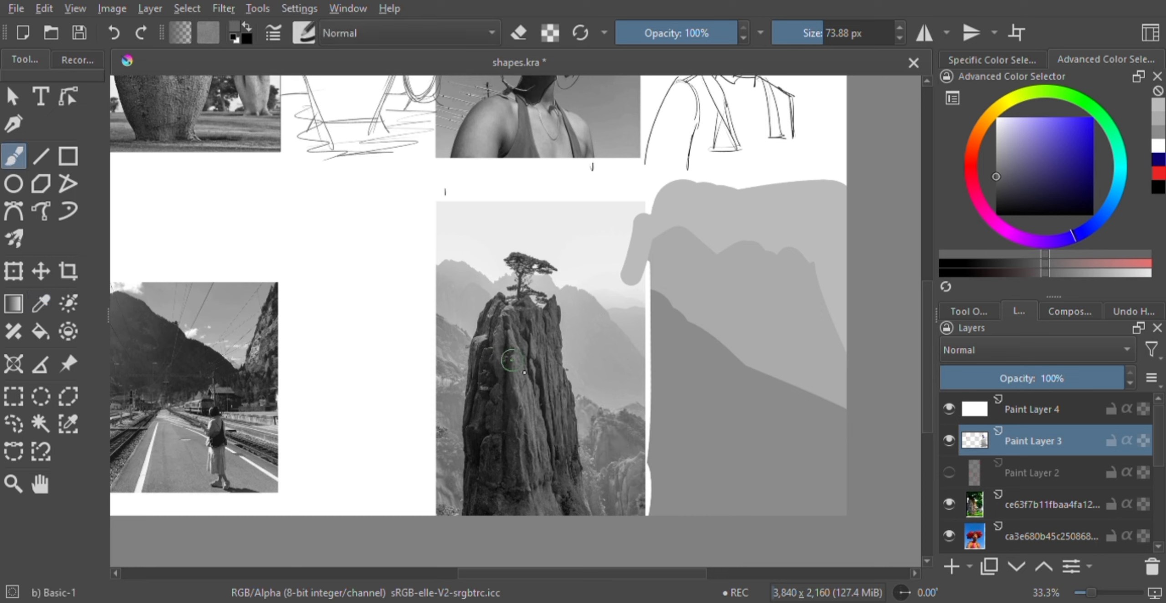
pyautogui.click(49, 306)
pyautogui.click(525, 417)
pyautogui.click(13, 157)
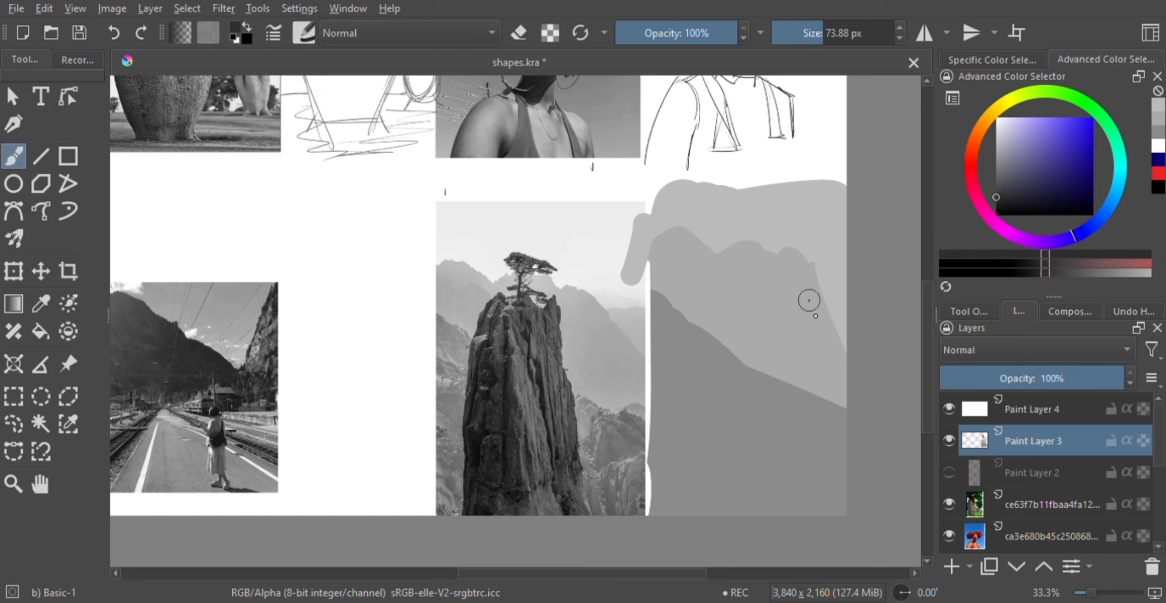
pyautogui.moveTo(710, 255)
pyautogui.mouseDown()
pyautogui.moveTo(802, 256)
pyautogui.moveTo(728, 512)
pyautogui.mouseUp()
pyautogui.moveTo(716, 416)
pyautogui.mouseDown()
pyautogui.moveTo(707, 325)
pyautogui.moveTo(701, 501)
pyautogui.moveTo(707, 347)
pyautogui.moveTo(727, 286)
pyautogui.moveTo(723, 329)
pyautogui.moveTo(739, 325)
pyautogui.moveTo(757, 290)
pyautogui.moveTo(787, 304)
pyautogui.moveTo(781, 371)
pyautogui.moveTo(786, 265)
pyautogui.moveTo(717, 277)
pyautogui.moveTo(777, 272)
pyautogui.moveTo(780, 261)
pyautogui.moveTo(796, 390)
pyautogui.mouseUp()
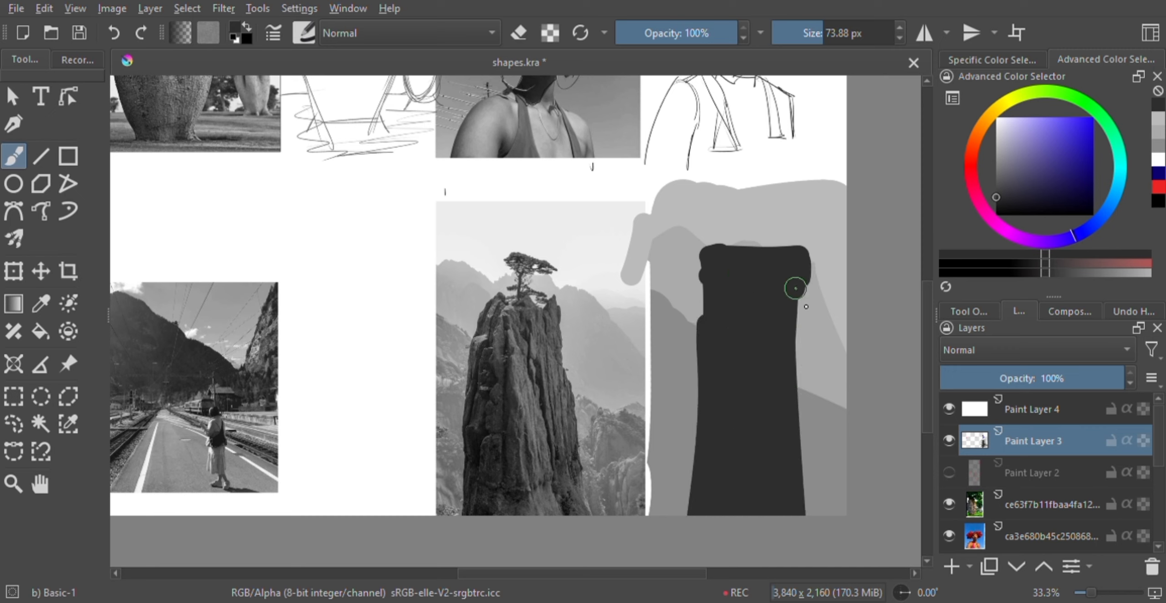
pyautogui.moveTo(794, 286); pyautogui.dragTo(710, 347)
# Step: Draw the small tree on top of the pillar with an 8.35 px brush
pyautogui.moveTo(803, 34); pyautogui.dragTo(796, 33)
pyautogui.moveTo(752, 247); pyautogui.dragTo(752, 232)
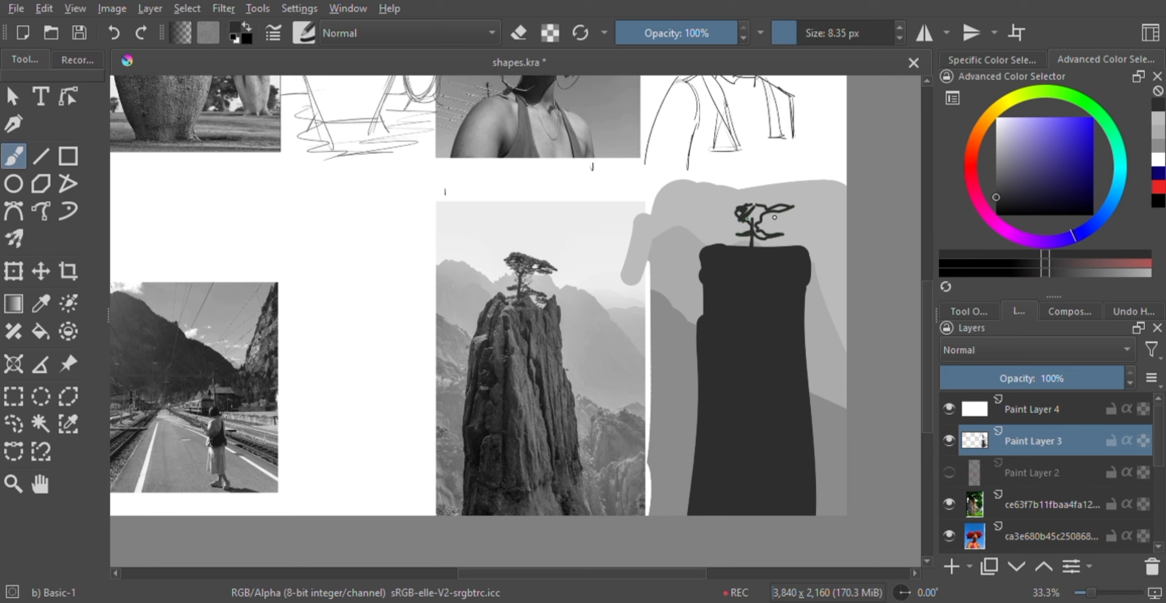
pyautogui.moveTo(755, 230); pyautogui.dragTo(767, 228)
# Step: Add a mid-grey light streak down the pillar and trim its top corners with the sampled background grey
pyautogui.keyDown('ctrl'); pyautogui.click(519, 365); pyautogui.keyUp('ctrl')
pyautogui.moveTo(740, 285); pyautogui.dragTo(778, 505)
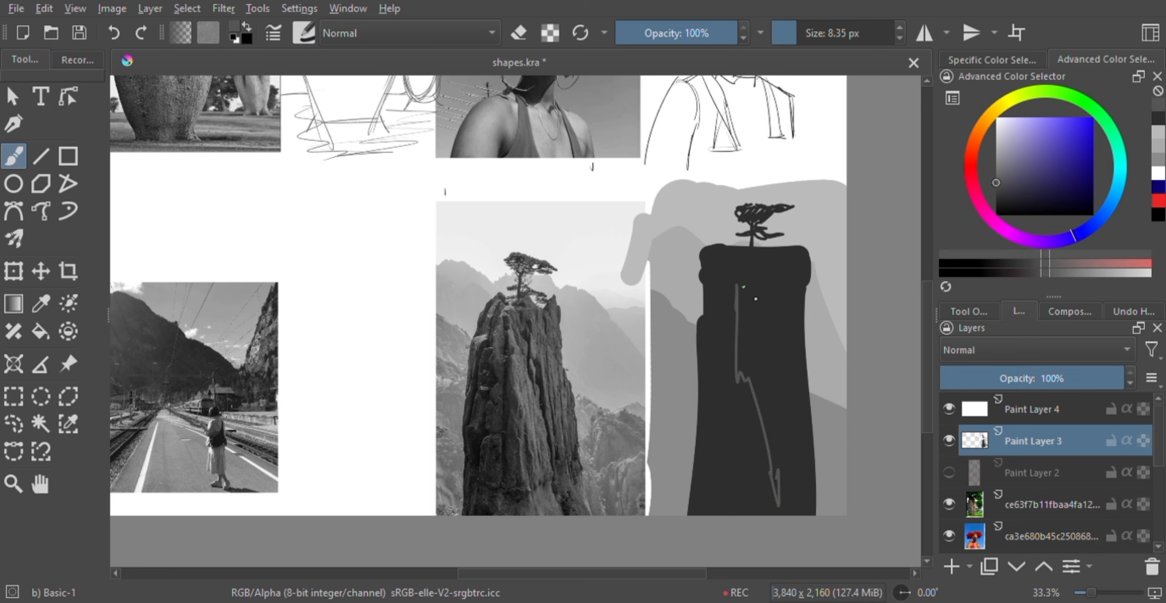
pyautogui.keyDown('ctrl'); pyautogui.click(724, 223); pyautogui.keyUp('ctrl')
pyautogui.moveTo(704, 260); pyautogui.dragTo(738, 248)
pyautogui.moveTo(777, 249); pyautogui.dragTo(798, 248)
# Step: Paint broad mid-grey light planes down the pillar and foothills beside its base, then reshape the pillar's upper left corner
pyautogui.moveTo(797, 33); pyautogui.dragTo(815, 33)
pyautogui.moveTo(740, 292); pyautogui.dragTo(769, 425)
pyautogui.moveTo(782, 301); pyautogui.dragTo(801, 506)
pyautogui.moveTo(660, 387); pyautogui.dragTo(683, 508)
pyautogui.moveTo(704, 267); pyautogui.dragTo(738, 237)
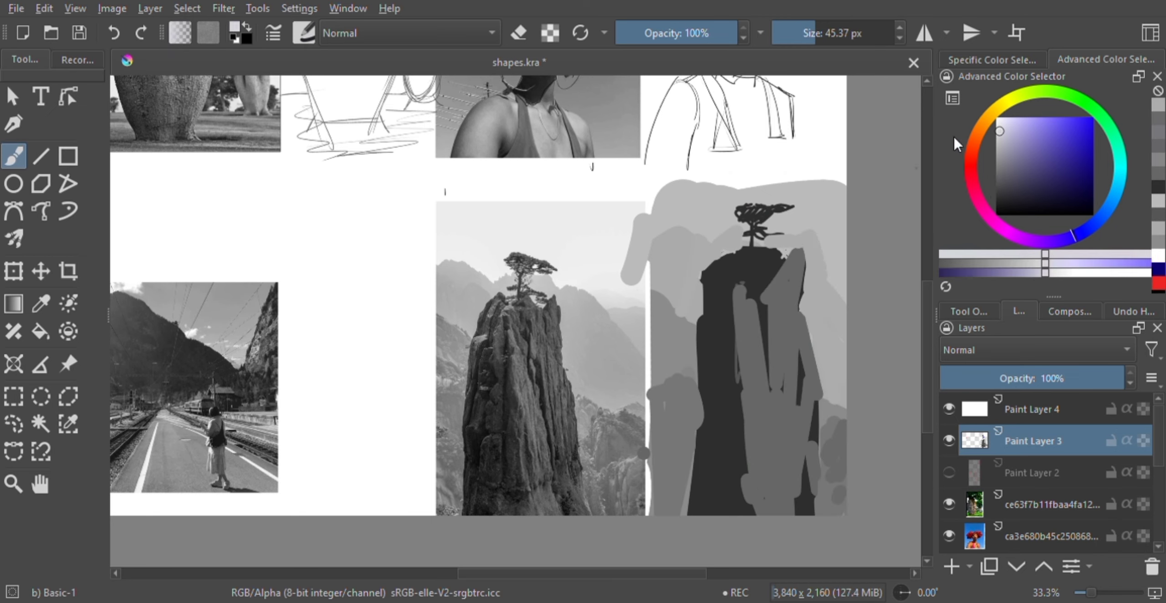
# Step: Rework the pillar study's sky and distant mountains with lighter, softer strokes around the rock
pyautogui.moveTo(673, 200); pyautogui.dragTo(833, 191)
pyautogui.moveTo(828, 355); pyautogui.dragTo(833, 501)
pyautogui.moveTo(683, 237); pyautogui.dragTo(702, 287)
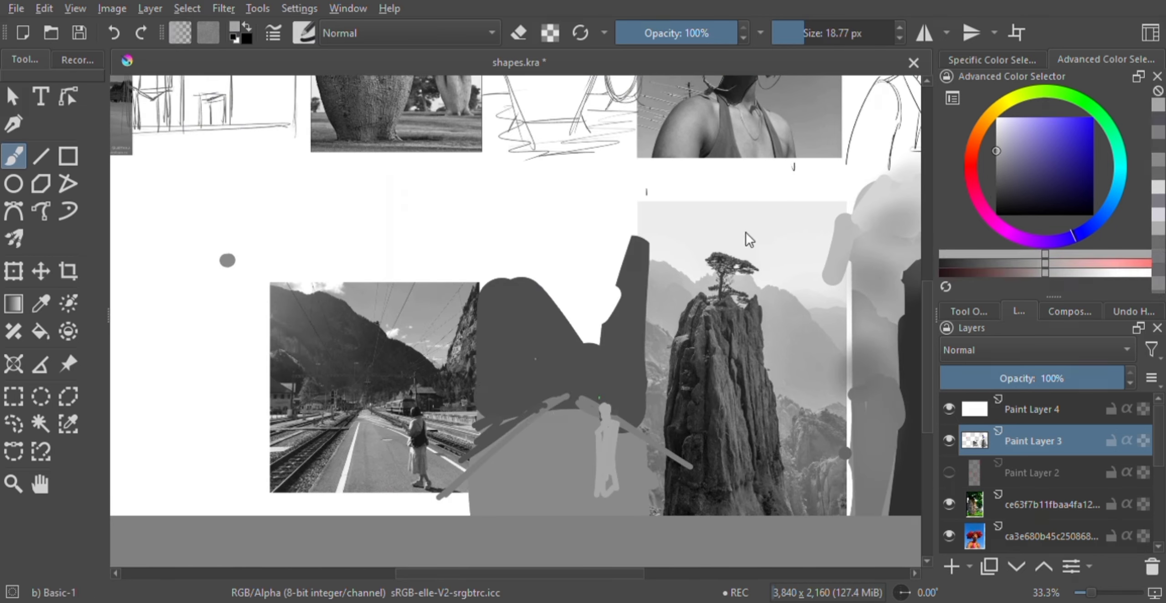
# Step: Add dark accents to the railway study's left mountain base and right cliff, setting the brush size to 20.30 px
pyautogui.moveTo(496, 355); pyautogui.dragTo(471, 421)
pyautogui.moveTo(799, 33); pyautogui.dragTo(805, 33)
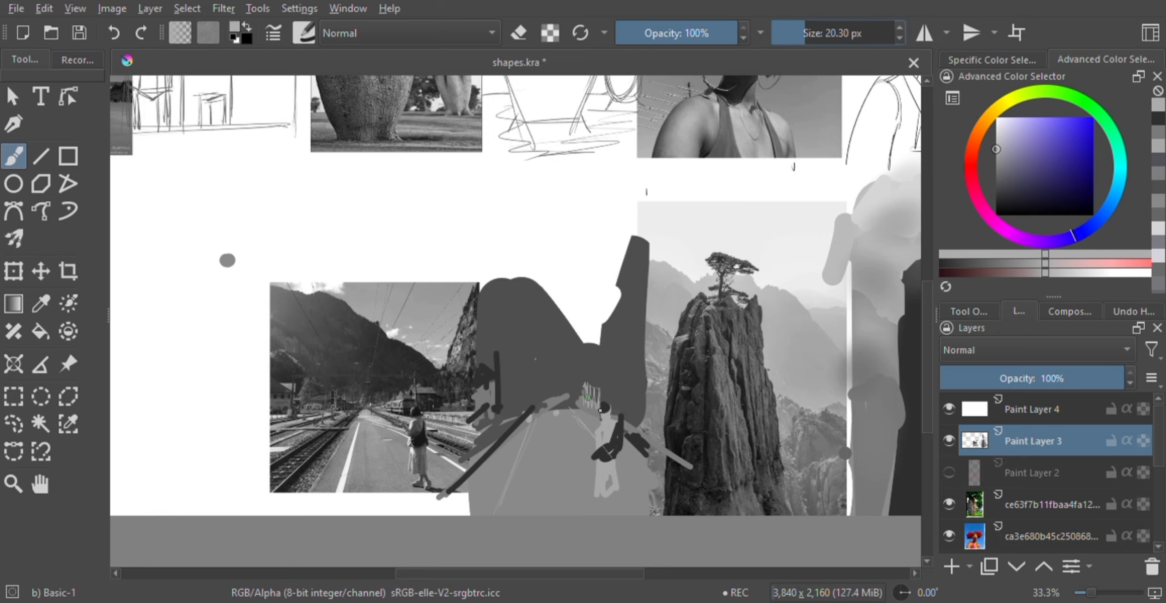
pyautogui.moveTo(633, 246); pyautogui.dragTo(608, 353)
# Step: Block in the dark hair and the outline of the face beside the second portrait photo
pyautogui.scroll(-1, 746, 314)
pyautogui.scroll(2, 399, 316)
pyautogui.moveTo(442, 353); pyautogui.dragTo(439, 486)
pyautogui.moveTo(451, 343); pyautogui.dragTo(567, 355)
pyautogui.moveTo(567, 341); pyautogui.dragTo(561, 491)
# Step: Fill the second portrait study's face, side hair, neck and shoulders using a brush of about 43 px
pyautogui.moveTo(804, 34); pyautogui.dragTo(814, 34)
pyautogui.moveTo(501, 364); pyautogui.dragTo(514, 496)
pyautogui.moveTo(460, 319); pyautogui.dragTo(439, 494)
pyautogui.moveTo(926, 364); pyautogui.dragTo(927, 402)
pyautogui.moveTo(546, 392); pyautogui.dragTo(644, 444)
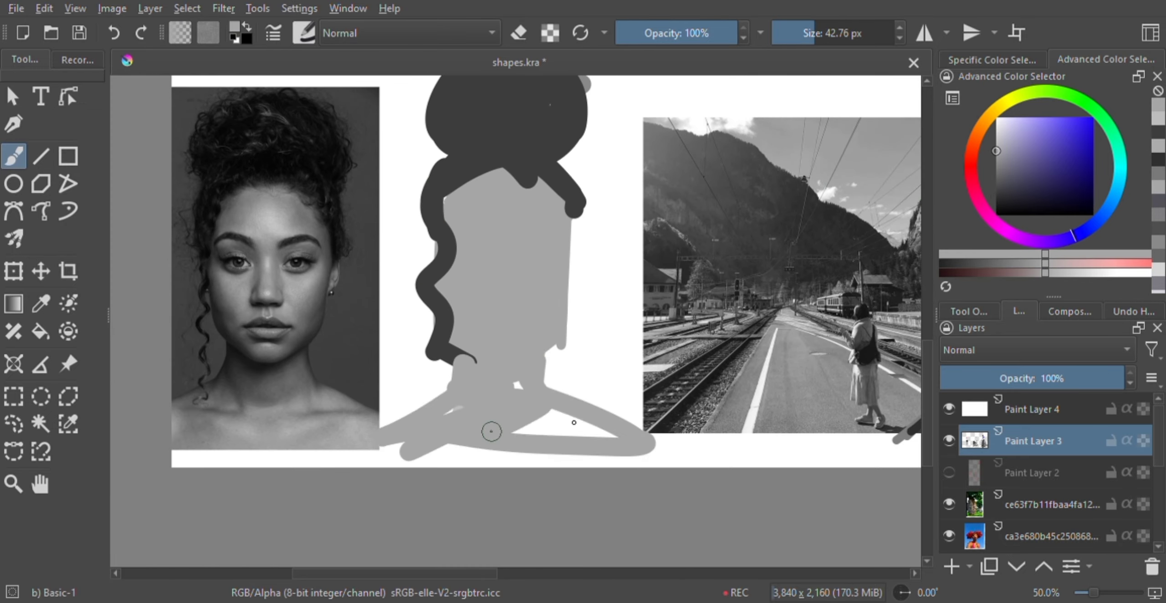
# Step: Extend the hair beside the face and suggest the eyes and mouth with reduced-opacity strokes
pyautogui.moveTo(573, 185); pyautogui.dragTo(580, 248)
pyautogui.moveTo(736, 33); pyautogui.dragTo(703, 33)
pyautogui.moveTo(519, 252); pyautogui.dragTo(560, 243)
pyautogui.moveTo(493, 332); pyautogui.dragTo(528, 330)
# Step: Add thin white highlights to the railway study's road and tracks at full brush opacity
pyautogui.press('-')
pyautogui.press('-')
pyautogui.press('-')
pyautogui.press('-')
pyautogui.click(997, 118)
pyautogui.moveTo(703, 33); pyautogui.dragTo(737, 33)
pyautogui.moveTo(807, 34); pyautogui.dragTo(797, 34)
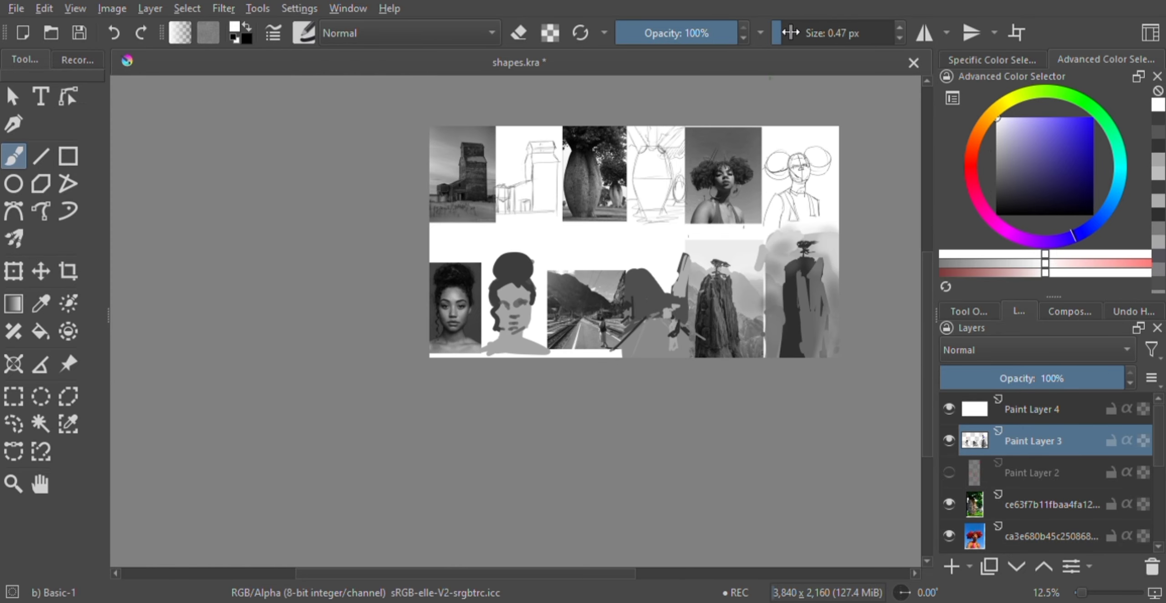
pyautogui.moveTo(646, 318); pyautogui.dragTo(623, 354)
# Step: Add white highlight strokes down the pillar's lit side and across the sky around its tree
pyautogui.moveTo(803, 290); pyautogui.dragTo(813, 353)
pyautogui.moveTo(818, 269); pyautogui.dragTo(813, 335)
pyautogui.moveTo(795, 33); pyautogui.dragTo(804, 33)
pyautogui.moveTo(771, 248); pyautogui.dragTo(833, 232)
# Step: Choose a dark grey and paint foothill shapes on both sides of the pillar
pyautogui.click(1033, 214)
pyautogui.moveTo(833, 314); pyautogui.dragTo(834, 355)
pyautogui.moveTo(772, 279); pyautogui.dragTo(770, 356)
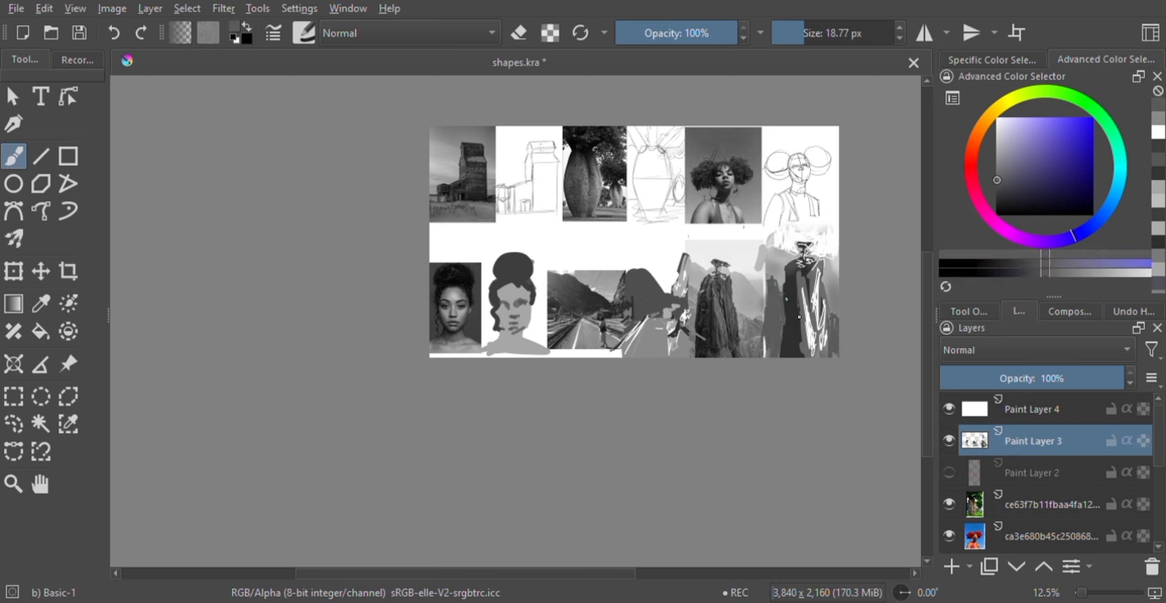
# Step: Soften the pillar study's right edge with the eraser and airbrush sampled dark grey shading onto the second portrait's face
pyautogui.press('/')
pyautogui.press('e')
pyautogui.moveTo(831, 255); pyautogui.dragTo(840, 279)
pyautogui.press('e')
pyautogui.keyDown('ctrl'); pyautogui.click(792, 291); pyautogui.keyUp('ctrl')
pyautogui.moveTo(528, 310); pyautogui.dragTo(524, 335)
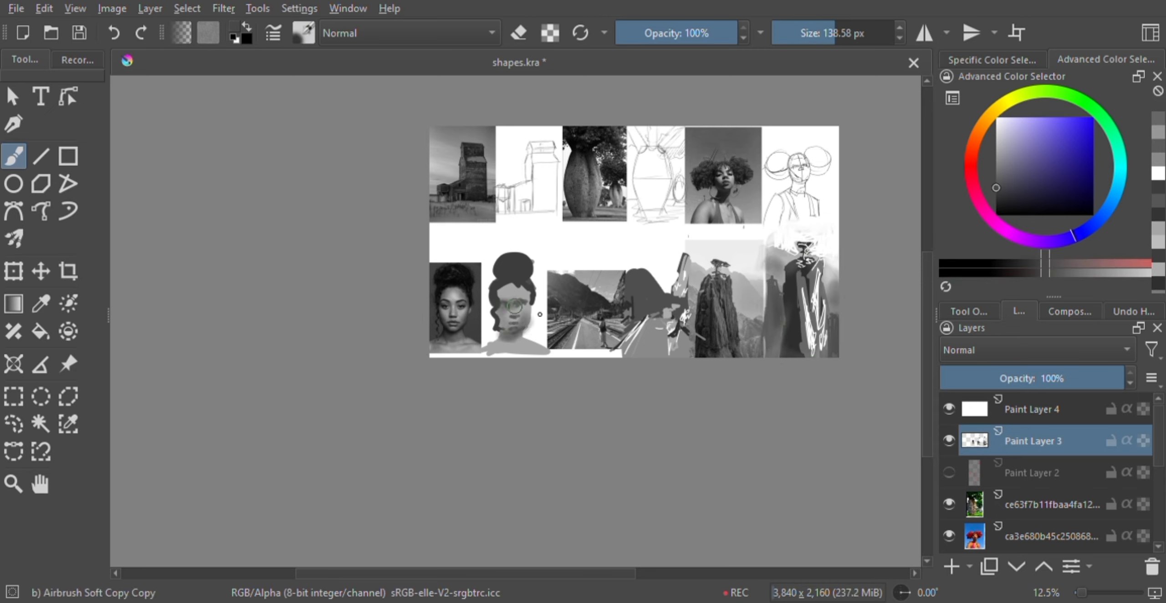
# Step: Sample the second portrait photo's dark hair tone and darken the study's bun and facial features
pyautogui.keyDown('ctrl'); pyautogui.click(455, 273); pyautogui.keyUp('ctrl')
pyautogui.press('/')
pyautogui.moveTo(804, 34); pyautogui.dragTo(814, 33)
pyautogui.moveTo(498, 273); pyautogui.dragTo(539, 259)
pyautogui.moveTo(528, 319); pyautogui.dragTo(524, 330)
# Step: Airbrush soft dark shading over the railway study's left mountain
pyautogui.press('/')
pyautogui.moveTo(637, 274); pyautogui.dragTo(683, 319)
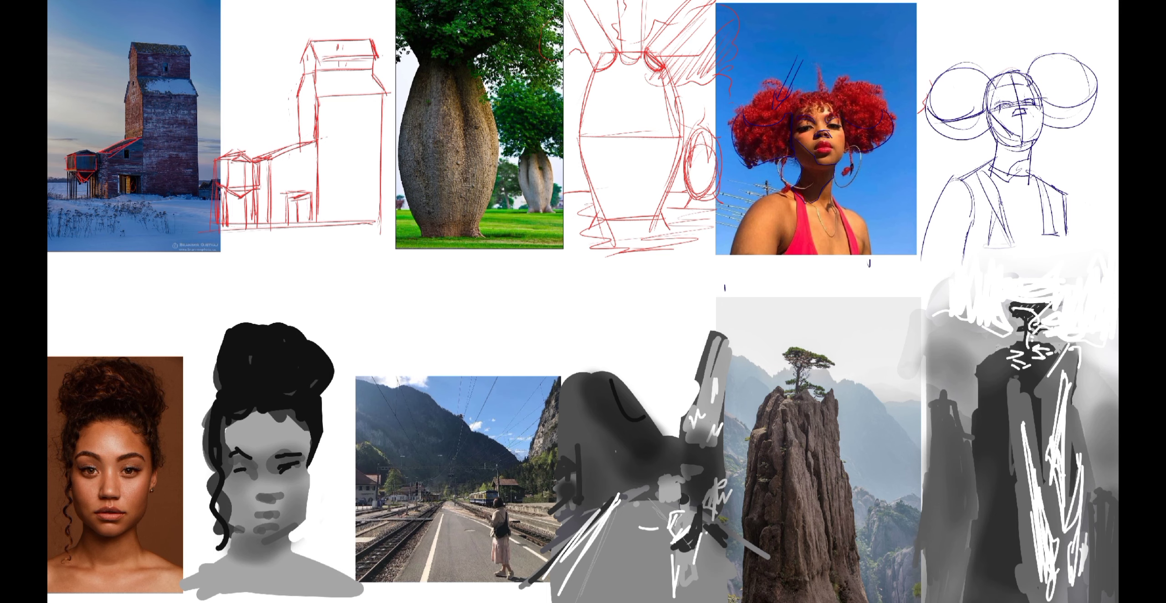